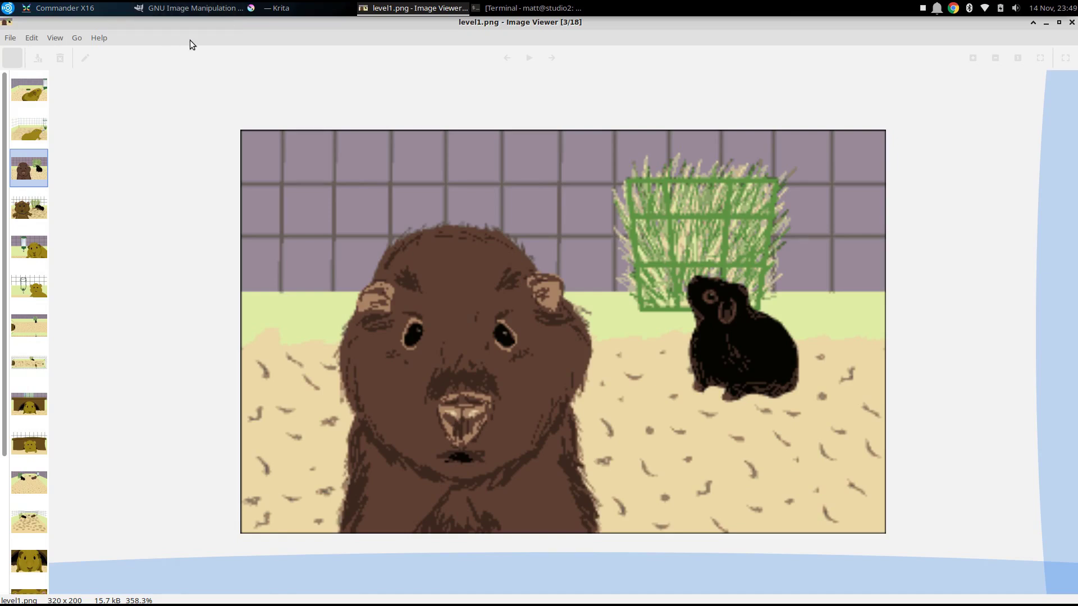
Switch to Krita's level1 drawing and scroll the Layers docker to the hidden Background layer
{"action": "left_click", "coordinate": [277, 13]}
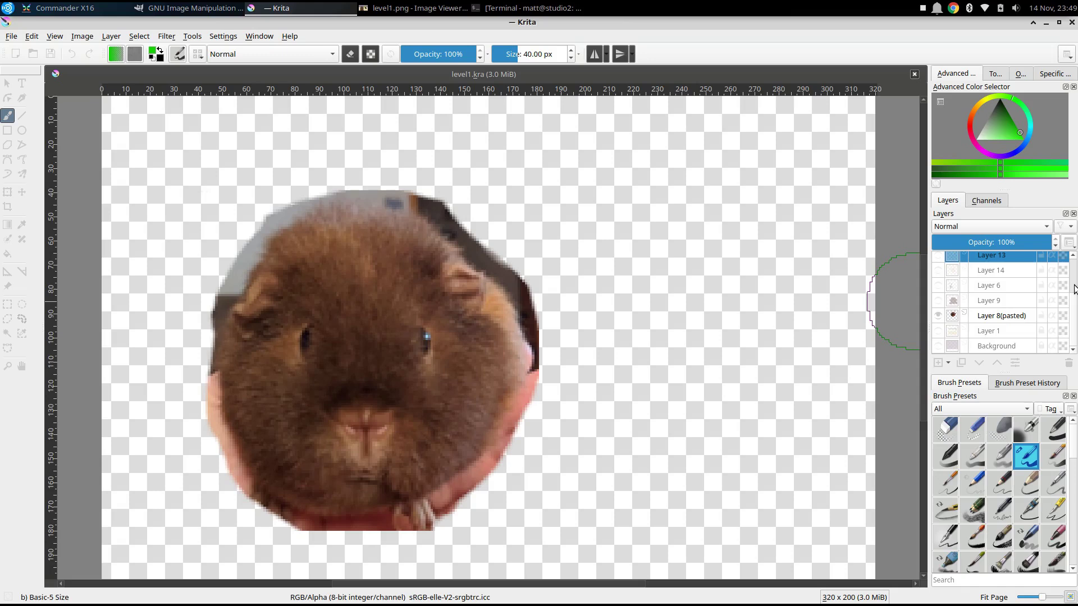
{"action": "scroll", "coordinate": [1074, 289], "scroll_direction": "up", "scroll_amount": 2}
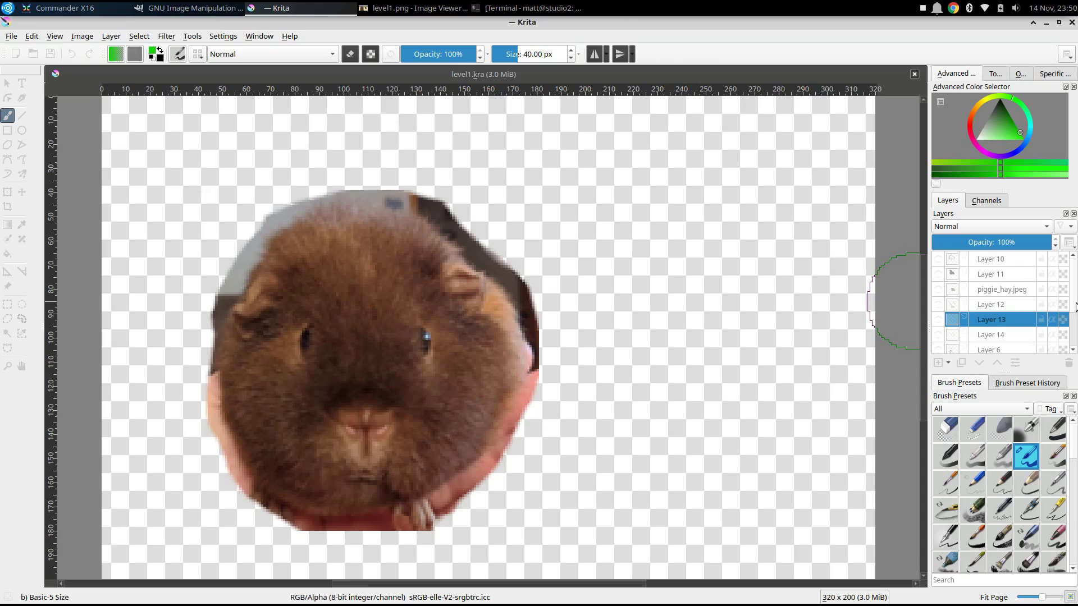
{"action": "scroll", "coordinate": [1075, 306], "scroll_direction": "down", "scroll_amount": 2}
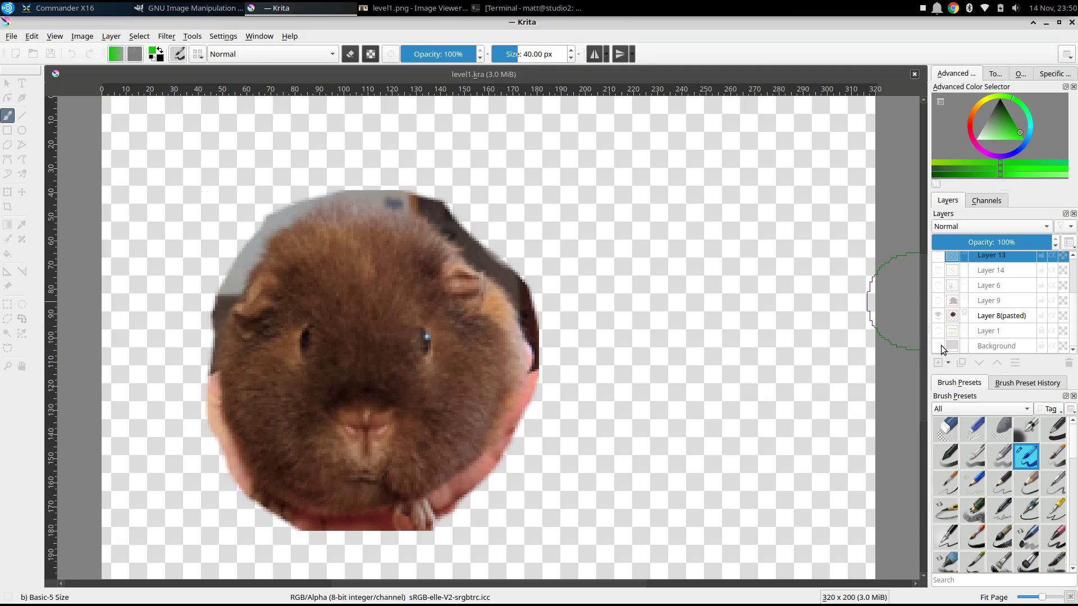
{"action": "mouse_move", "coordinate": [940, 345]}
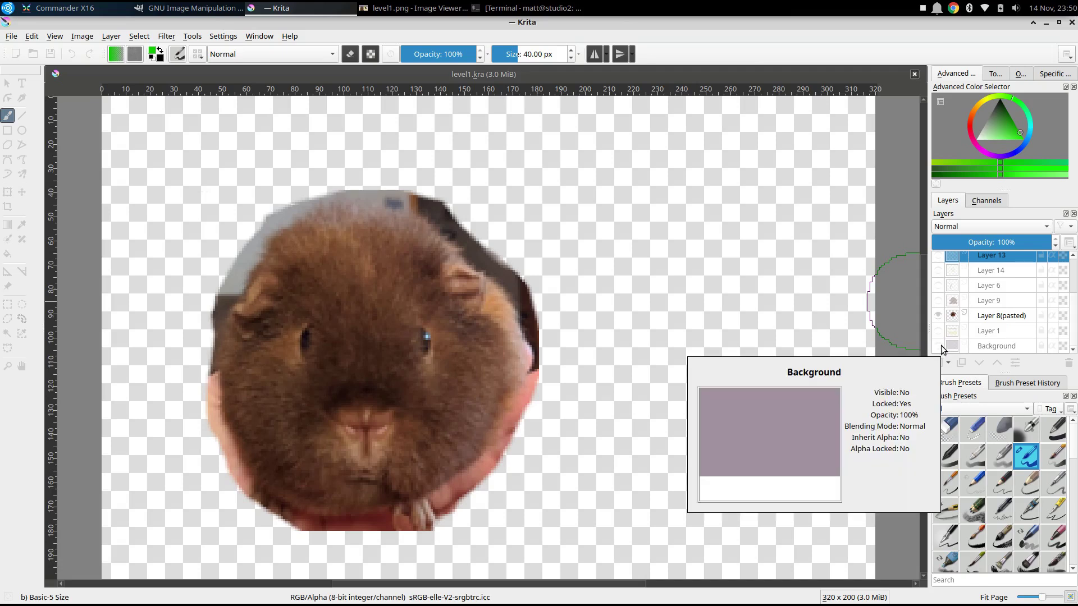
Make the Background and Layer 1 visible to show the purple wall, cage grid and yellow floor
{"action": "left_click", "coordinate": [938, 347]}
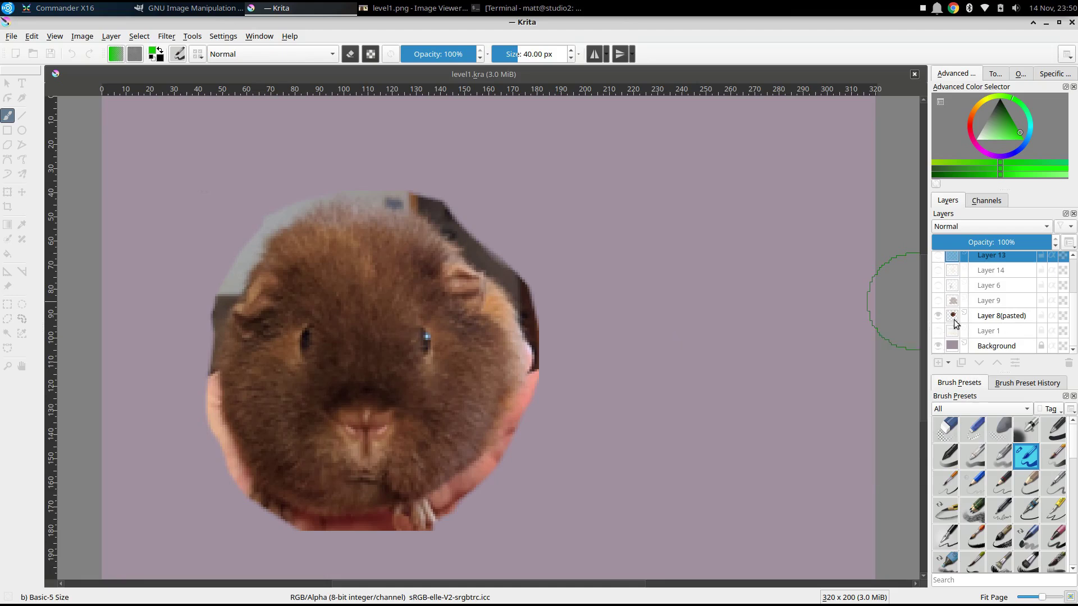
{"action": "left_click", "coordinate": [938, 331]}
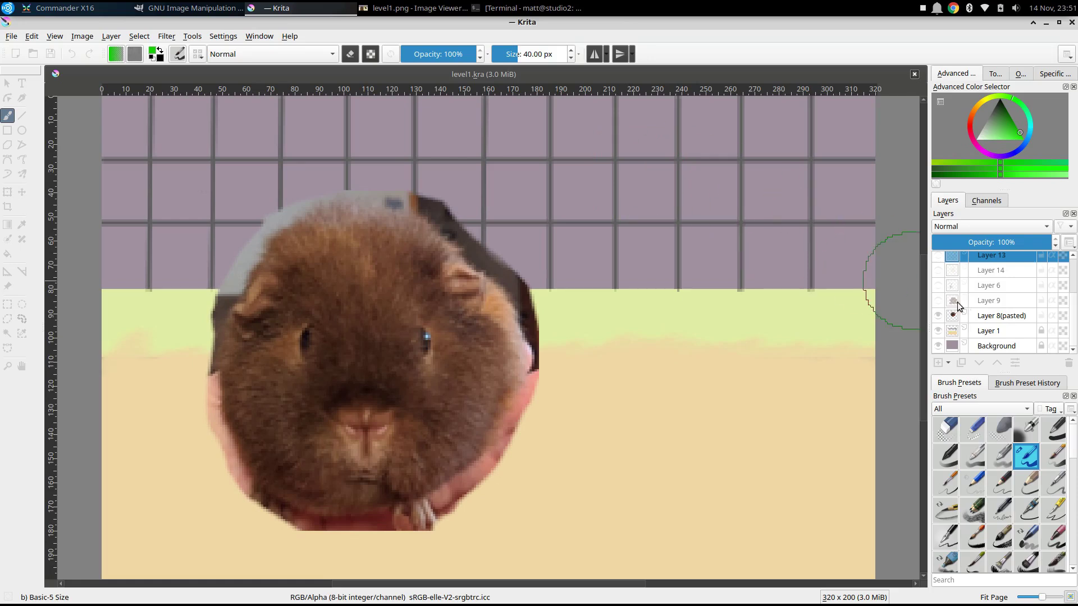
Toggle Layer 9 on and off to compare the brown painting with the photo, leaving it visible
{"action": "mouse_move", "coordinate": [942, 304]}
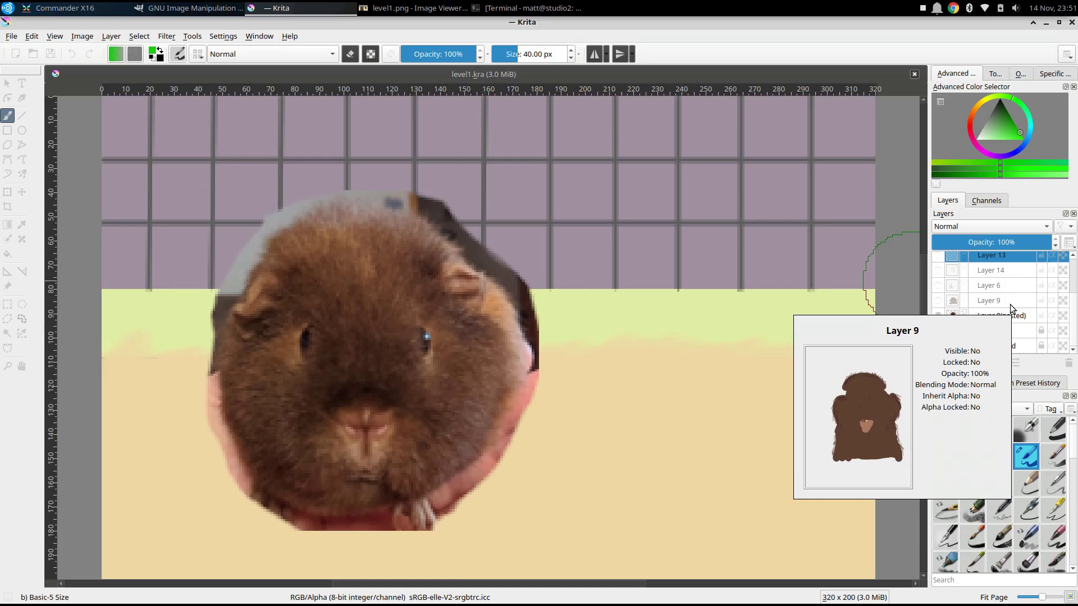
{"action": "left_click", "coordinate": [938, 301]}
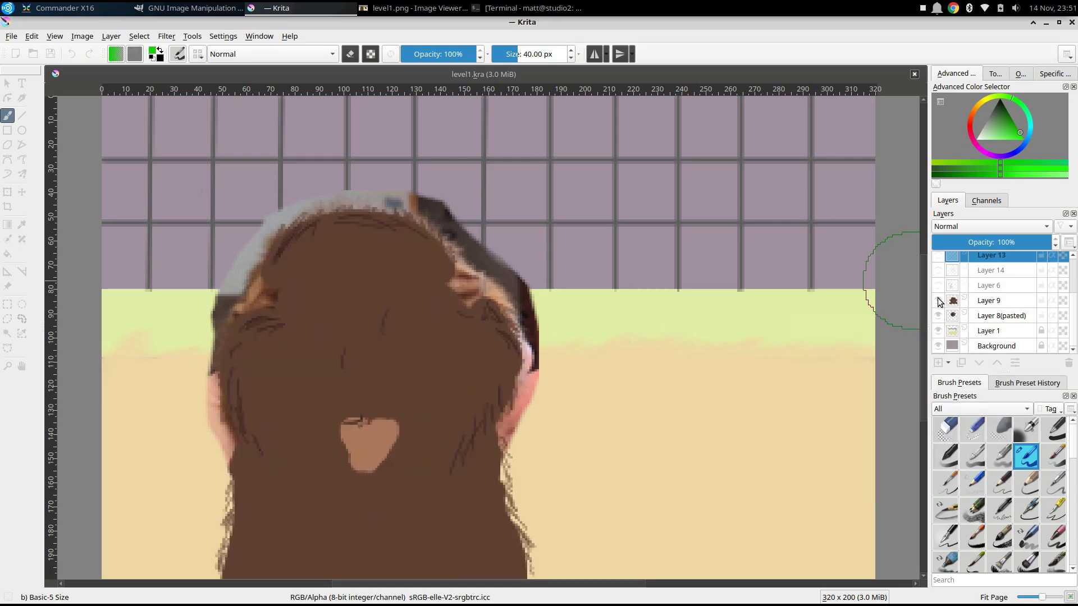
{"action": "left_click", "coordinate": [938, 301]}
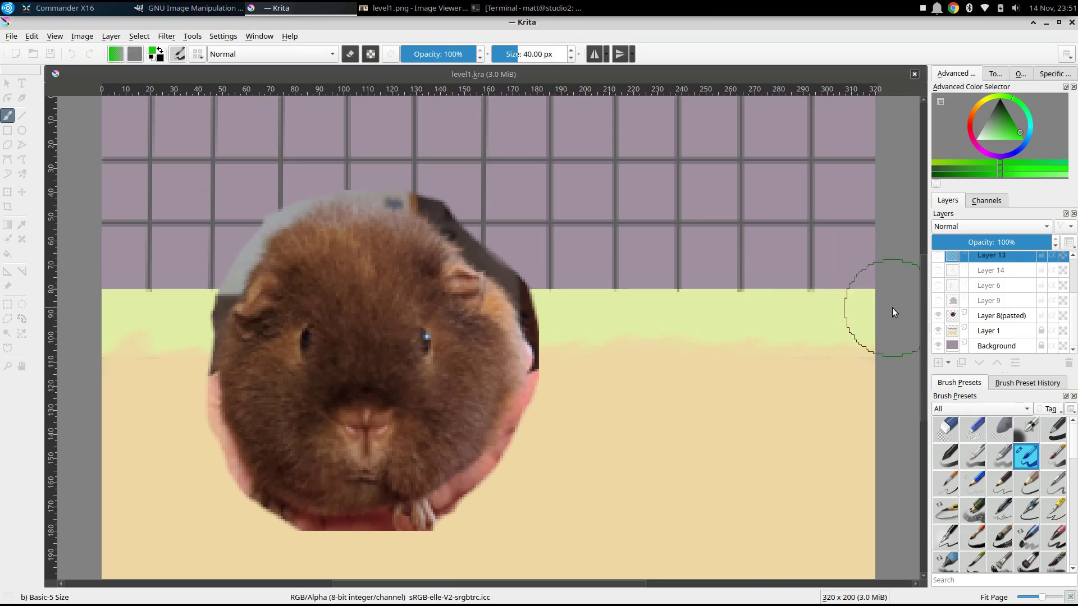
{"action": "left_click", "coordinate": [938, 301]}
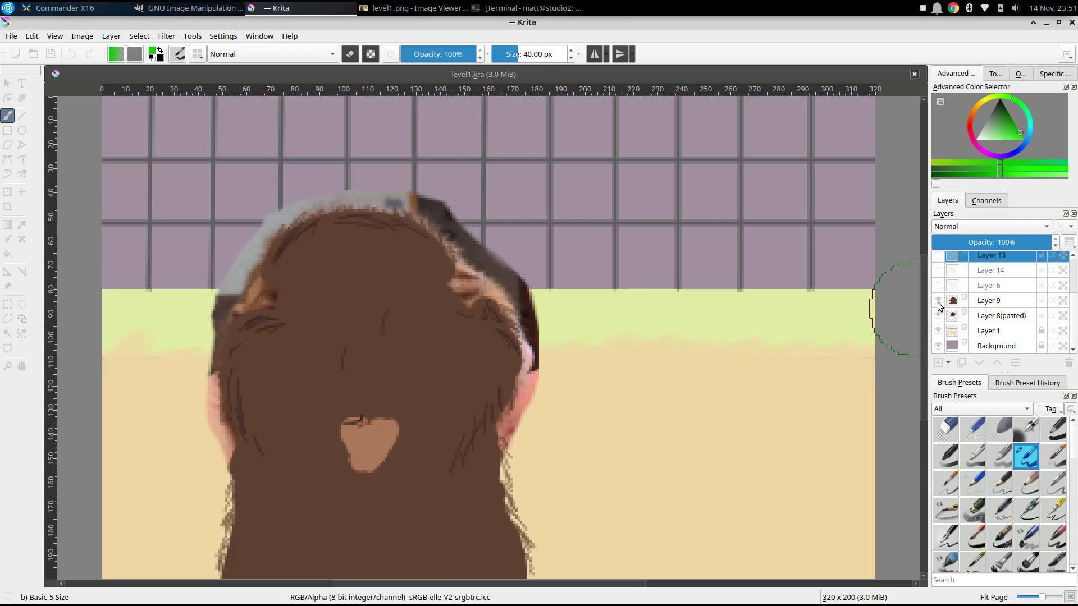
{"action": "left_click", "coordinate": [938, 302]}
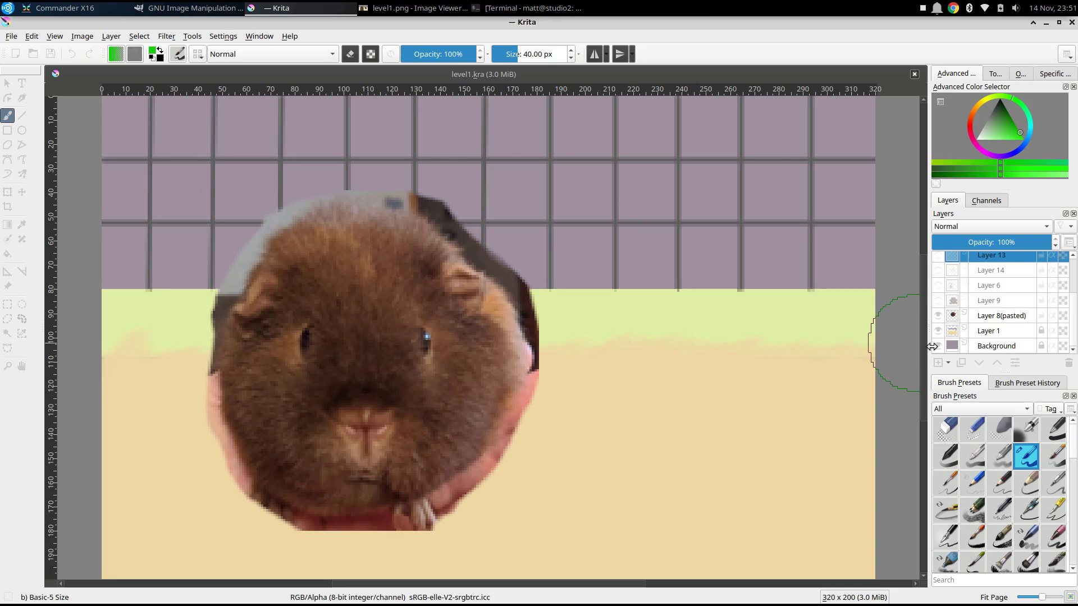
{"action": "left_click", "coordinate": [937, 301]}
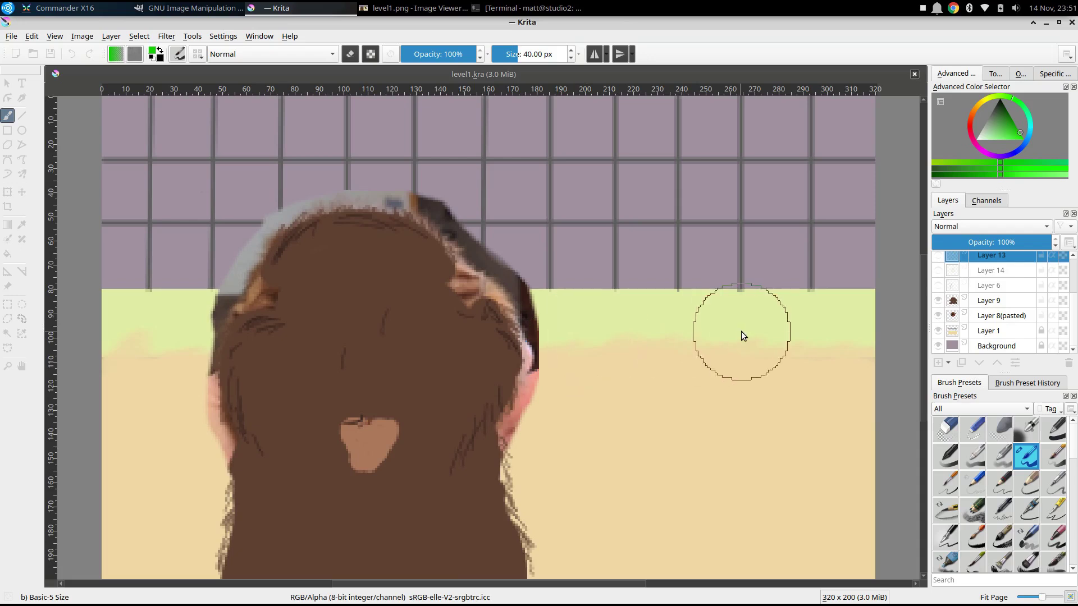
{"action": "scroll", "coordinate": [1074, 285], "scroll_direction": "up", "scroll_amount": 2}
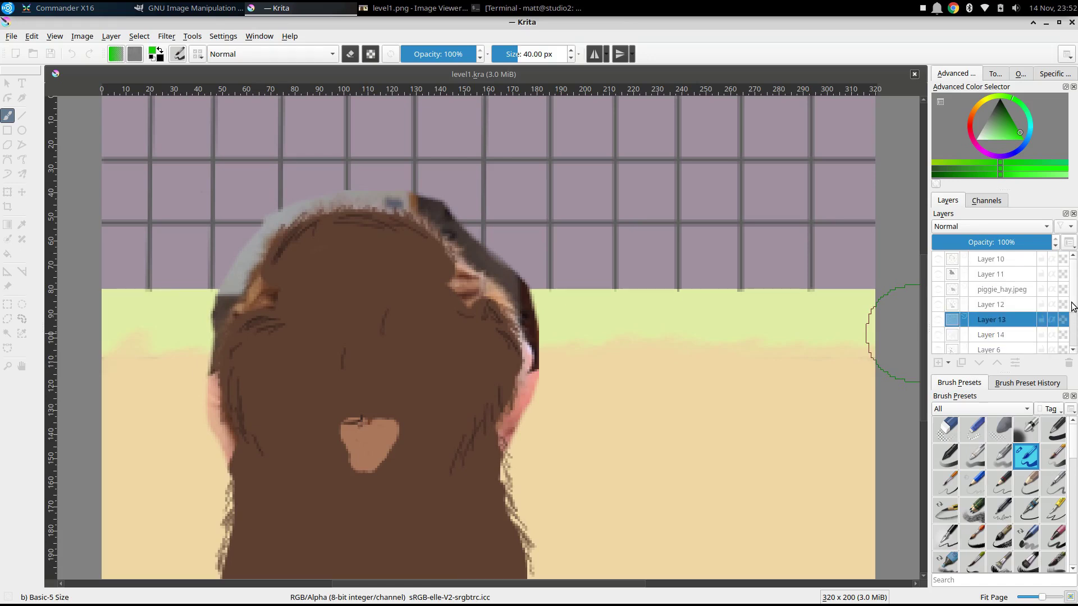
{"action": "scroll", "coordinate": [1072, 306], "scroll_direction": "down", "scroll_amount": 3}
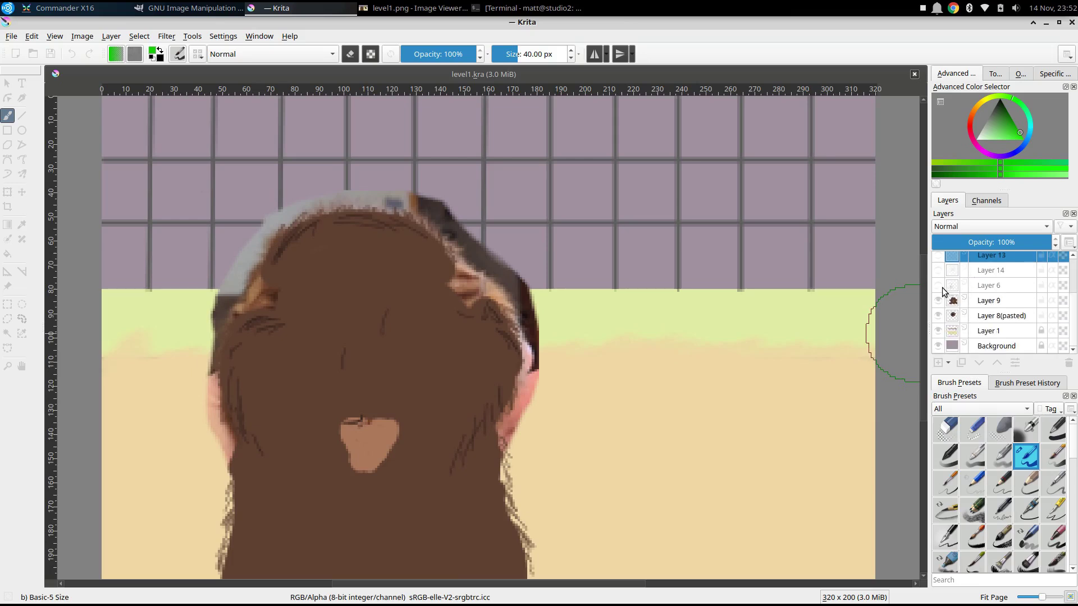
Show Layer 6's eyes, nose and fur strokes, comparing with Layer 9 toggled, leaving both visible
{"action": "left_click", "coordinate": [939, 286]}
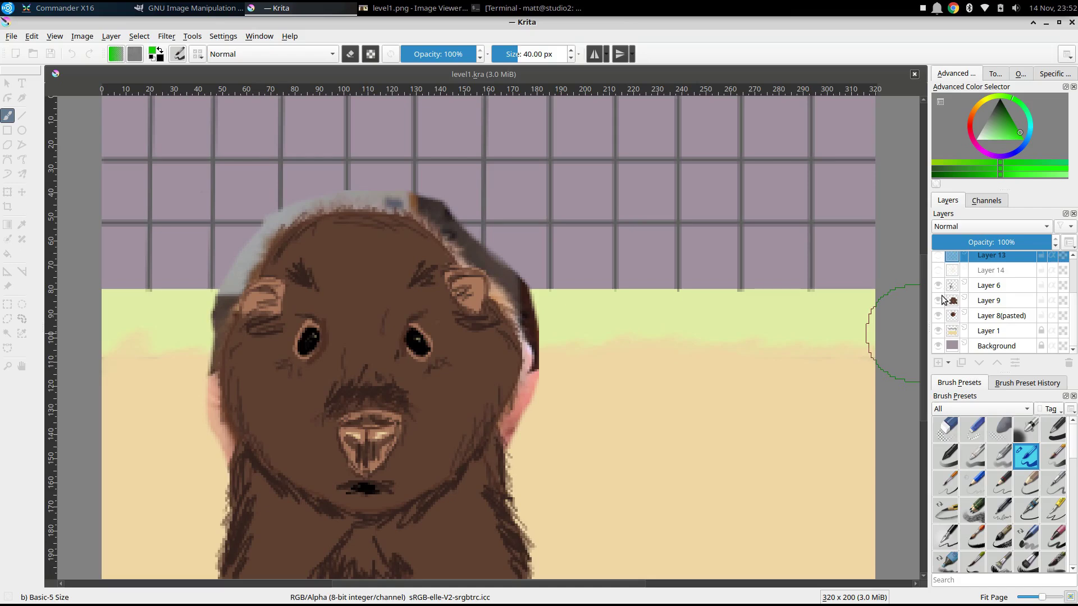
{"action": "left_click", "coordinate": [938, 301]}
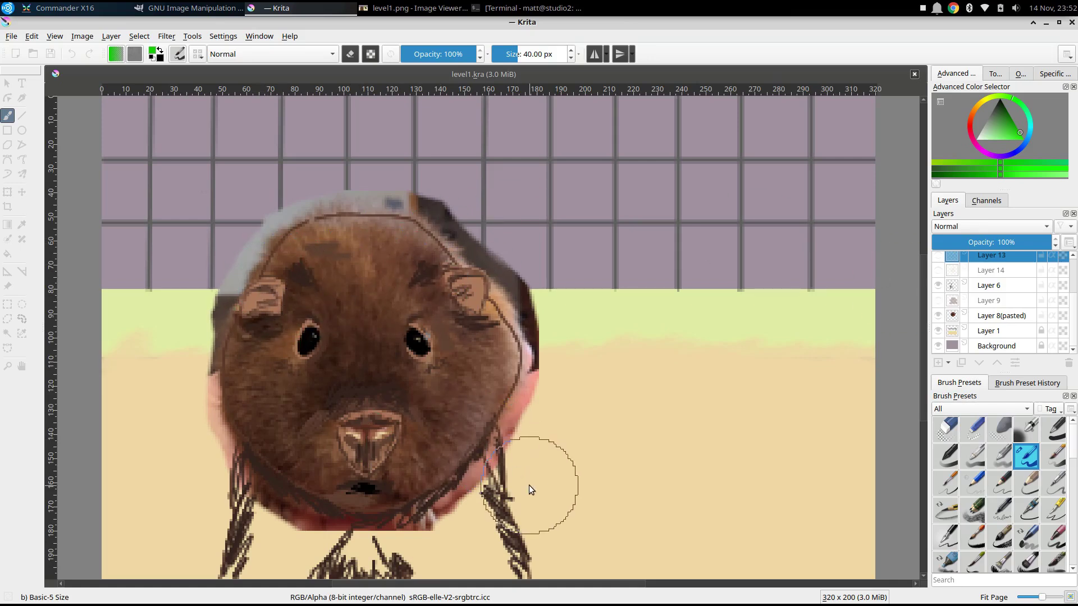
{"action": "left_click", "coordinate": [938, 301]}
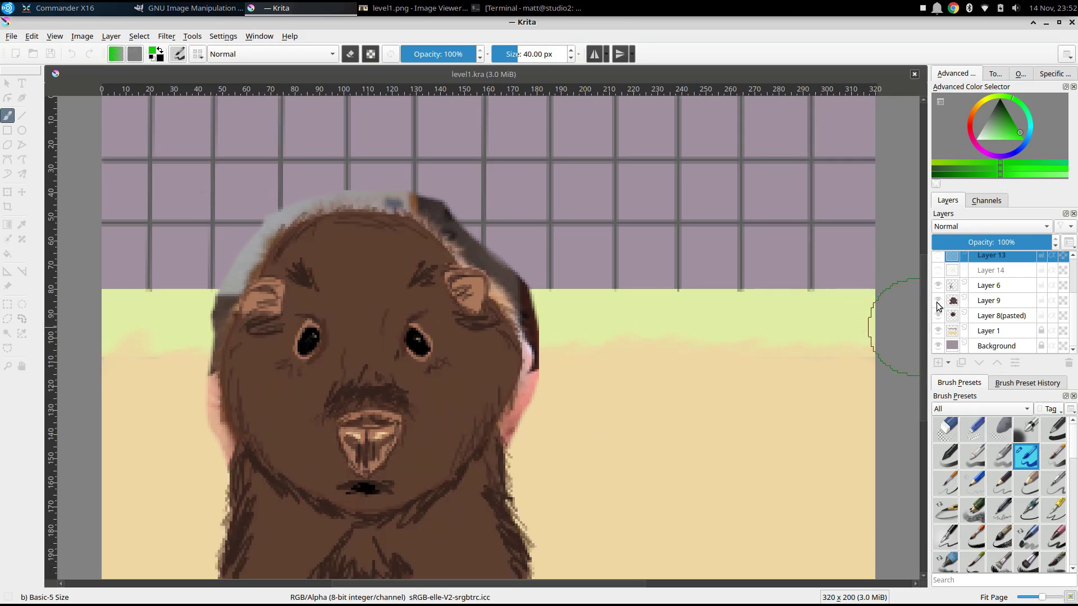
{"action": "left_click", "coordinate": [939, 303]}
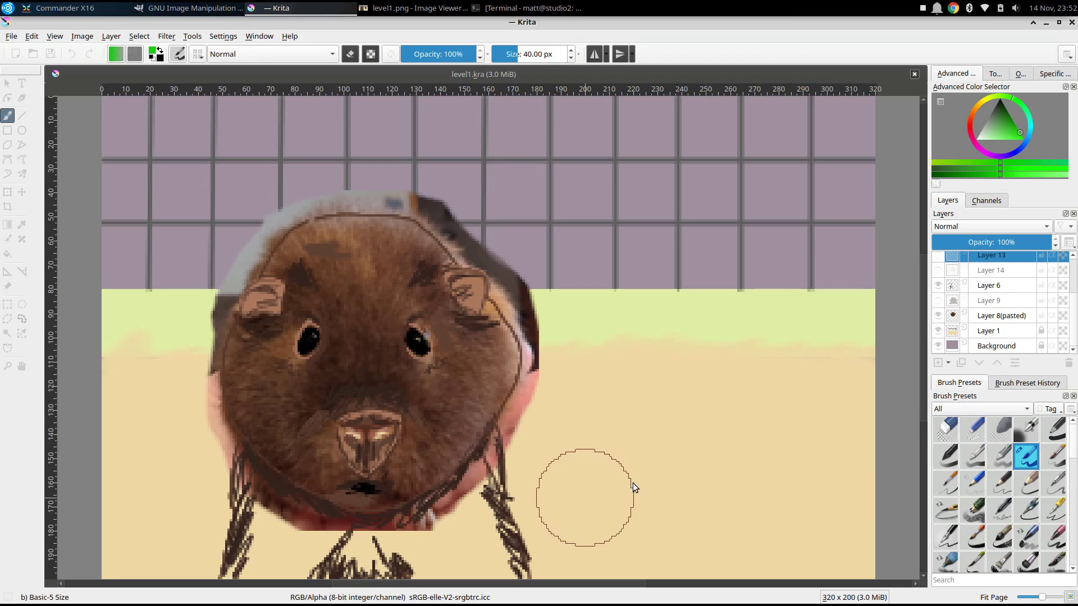
{"action": "left_click", "coordinate": [937, 301]}
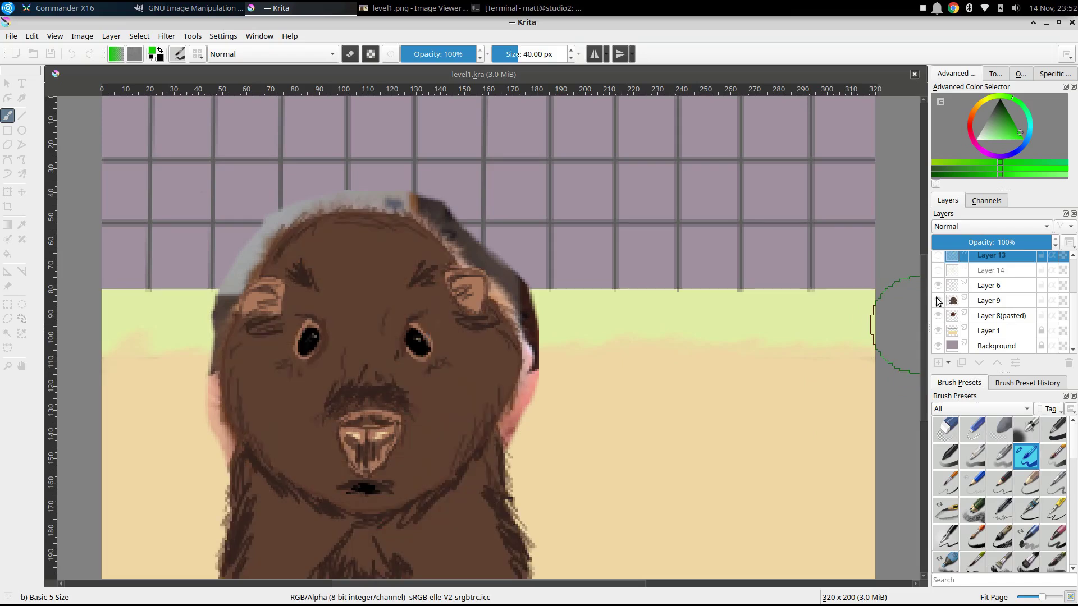
{"action": "left_click", "coordinate": [937, 286]}
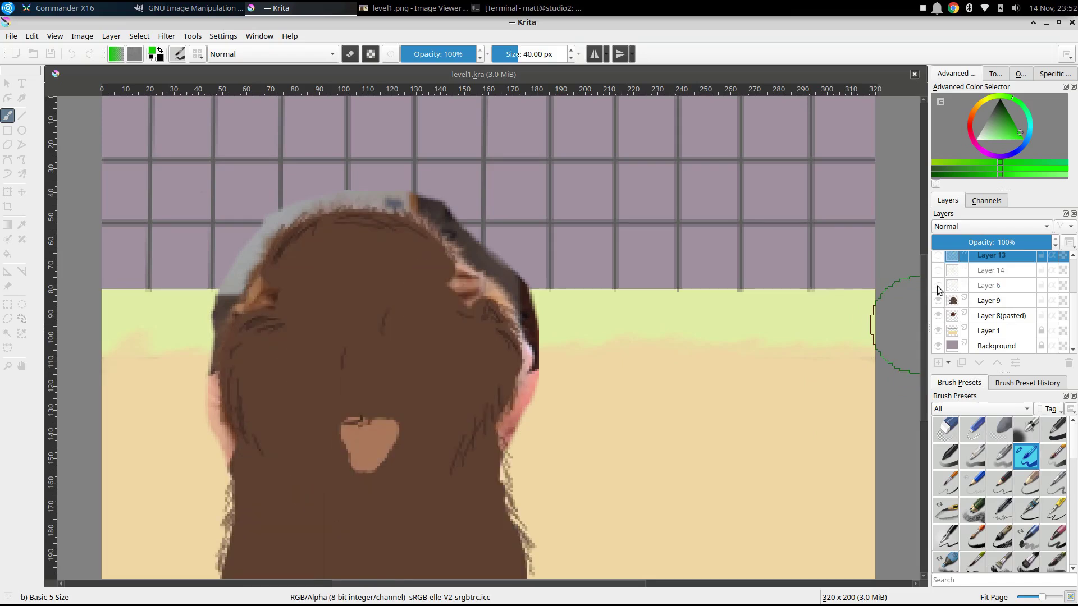
{"action": "left_click", "coordinate": [938, 286]}
{"action": "left_click", "coordinate": [938, 301]}
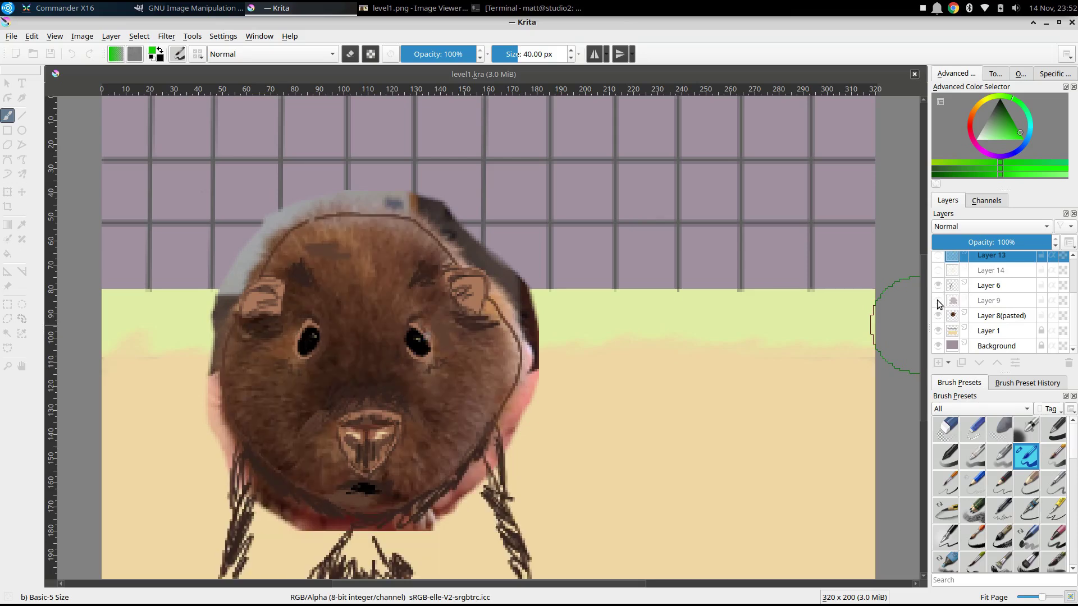
{"action": "left_click", "coordinate": [937, 301]}
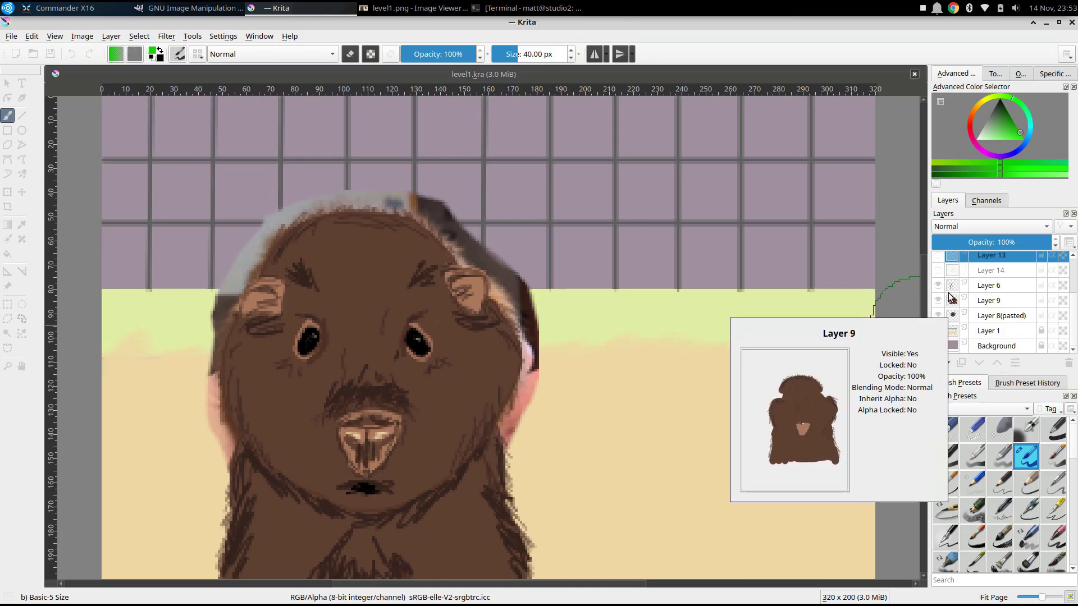
Show the grass on Layer 14 and the green grass strokes, briefly hiding them to compare
{"action": "left_click", "coordinate": [939, 270]}
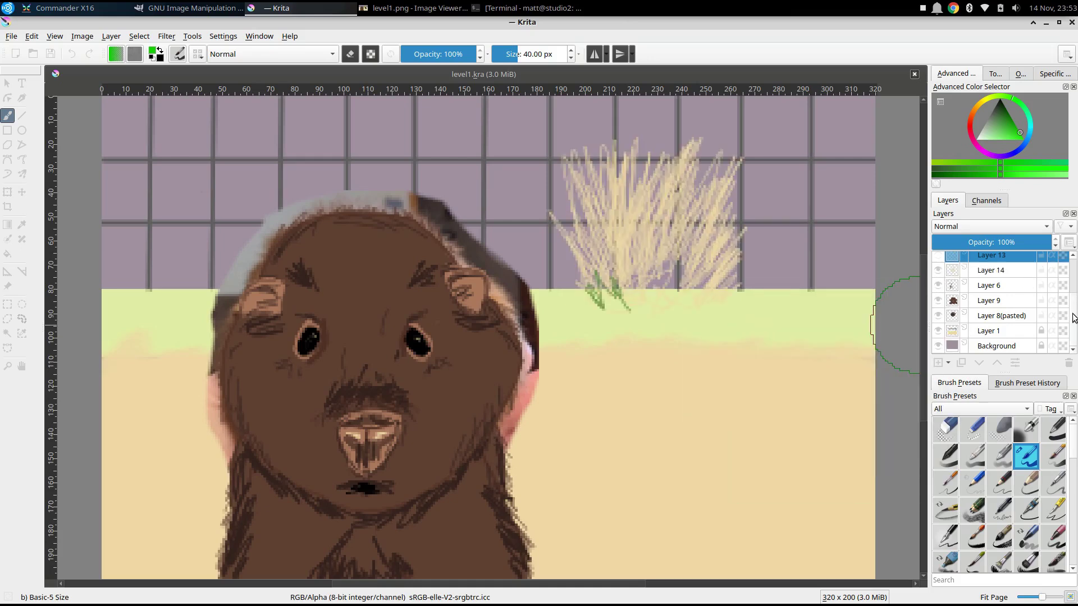
{"action": "scroll", "coordinate": [1074, 314], "scroll_direction": "up", "scroll_amount": 2}
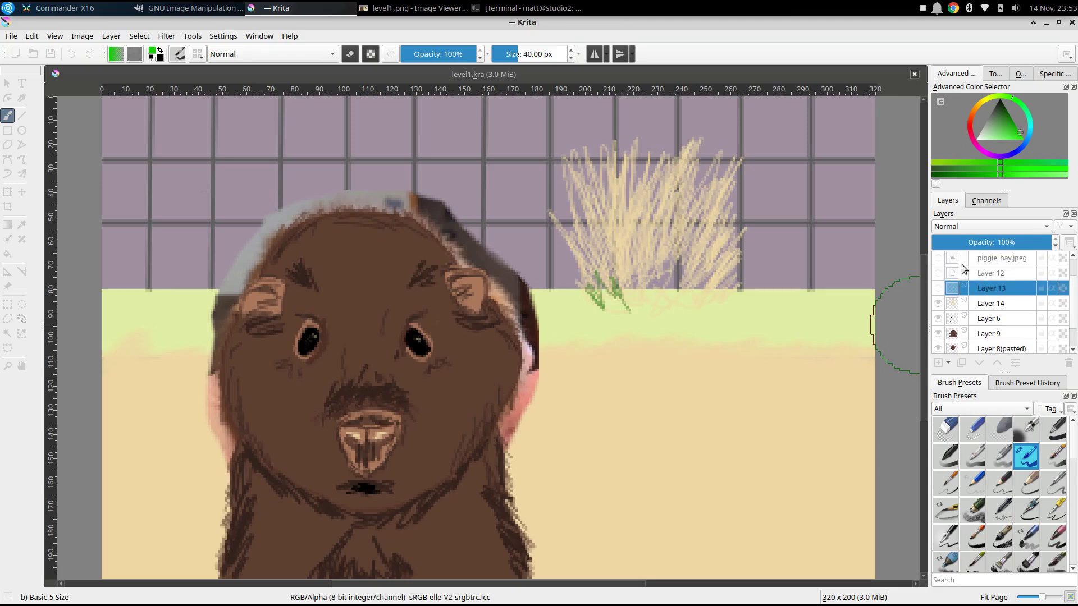
{"action": "left_click", "coordinate": [937, 289]}
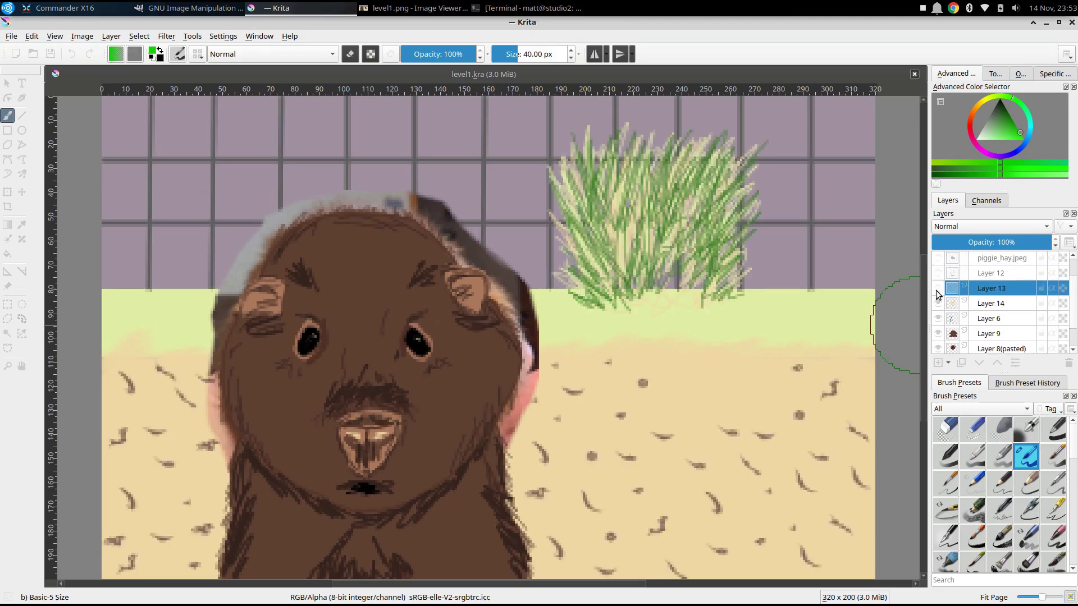
{"action": "left_click", "coordinate": [936, 293]}
{"action": "left_click", "coordinate": [936, 293]}
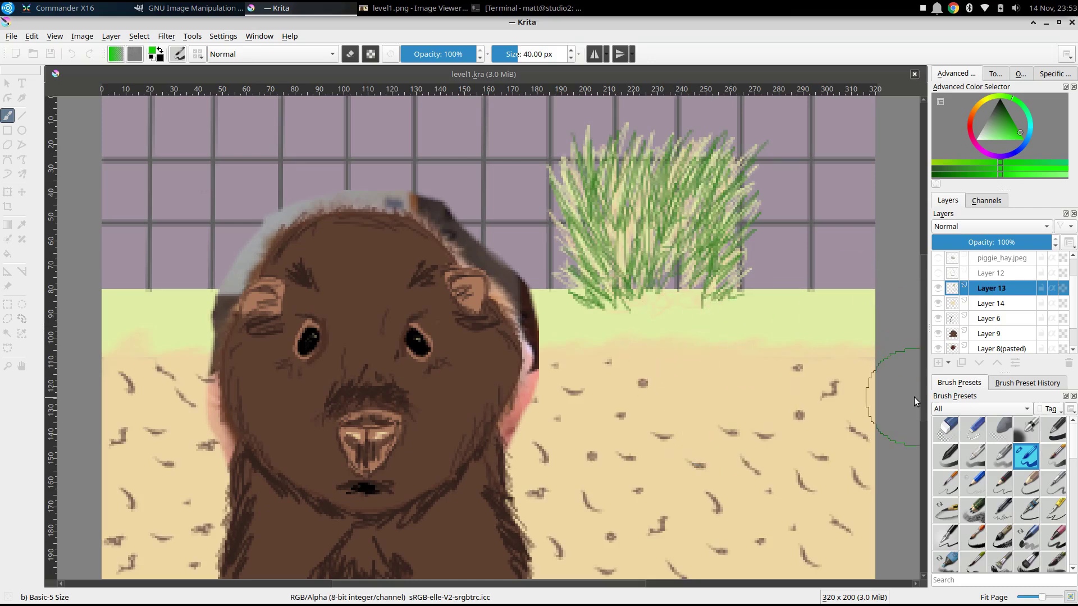
Show the green hay-rack grid, compare grass and hay strokes, then show the piggie_hay.jpeg photo
{"action": "left_click", "coordinate": [937, 273]}
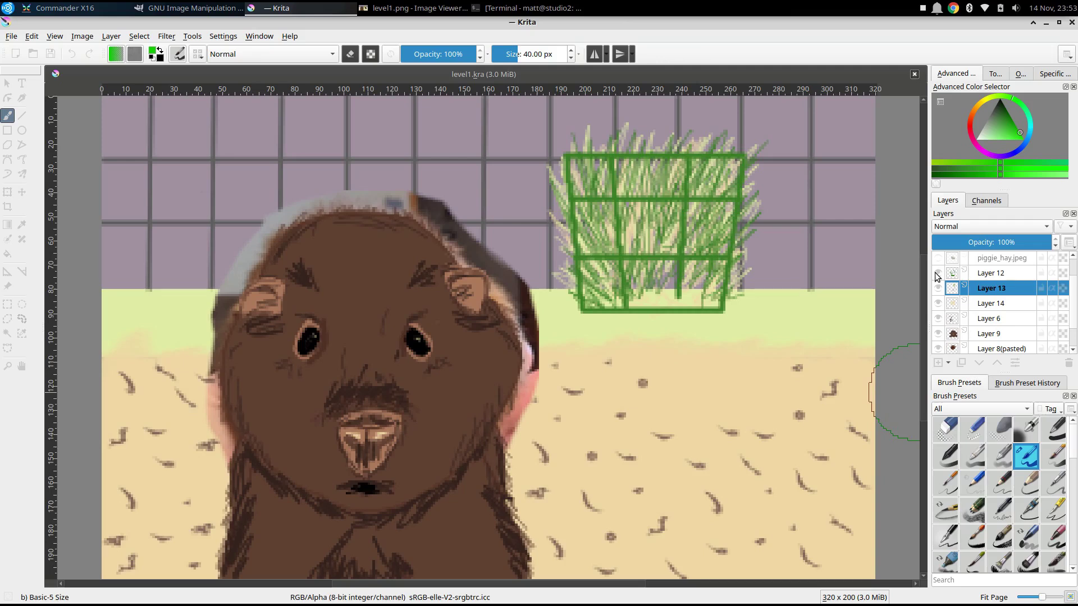
{"action": "left_click", "coordinate": [938, 288]}
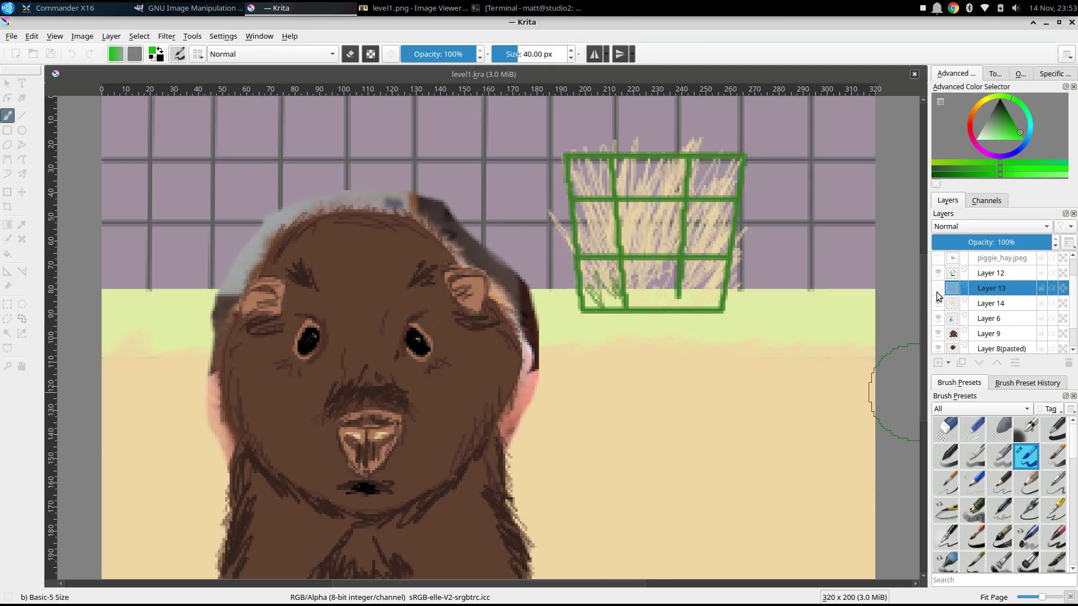
{"action": "left_click", "coordinate": [938, 304]}
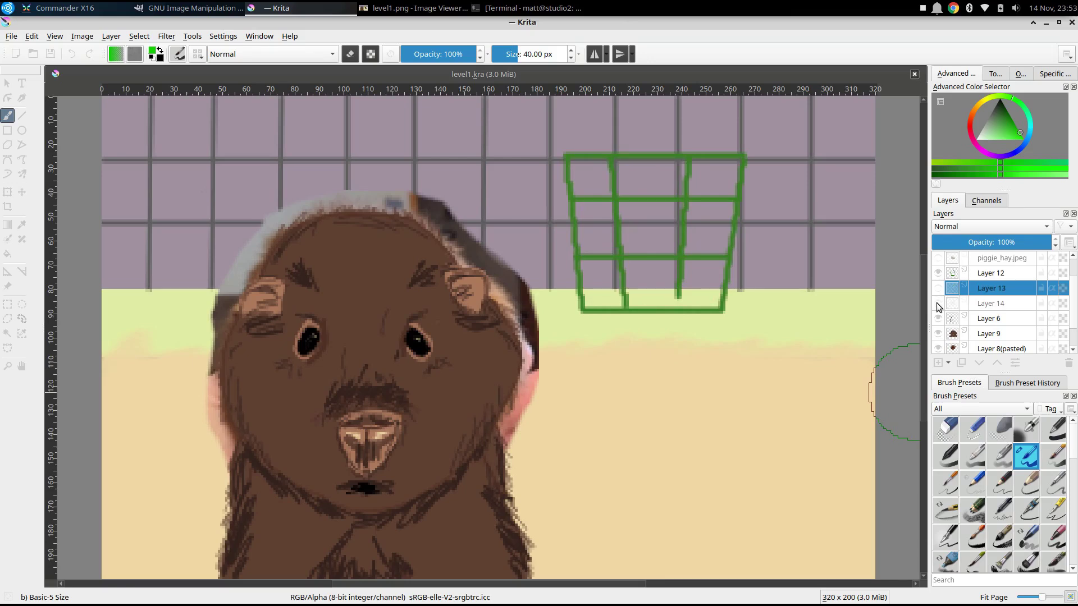
{"action": "left_click", "coordinate": [938, 304]}
{"action": "left_click", "coordinate": [938, 288]}
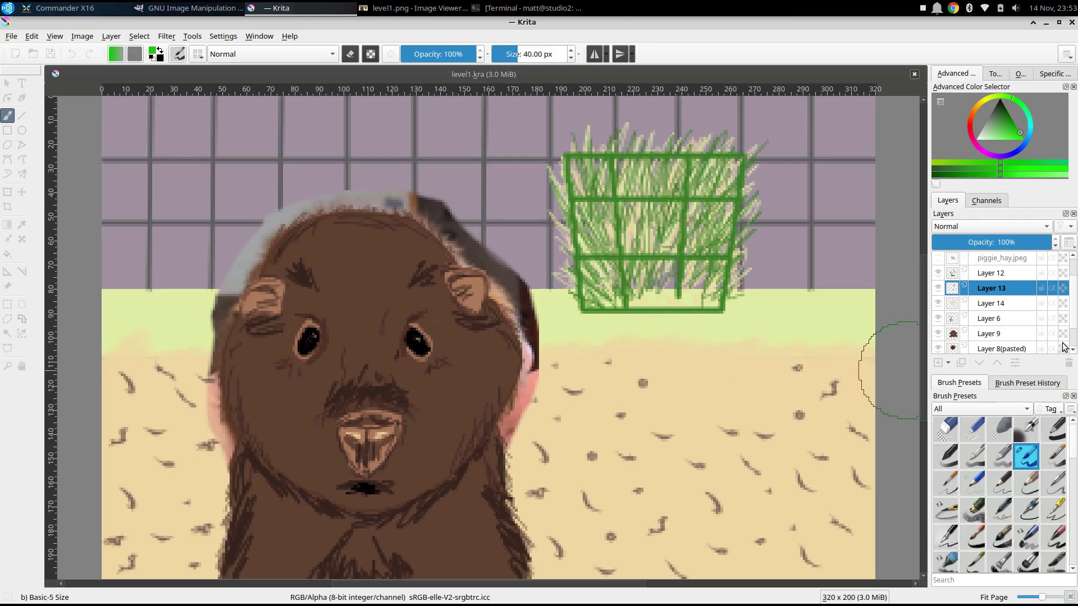
{"action": "left_click", "coordinate": [938, 259]}
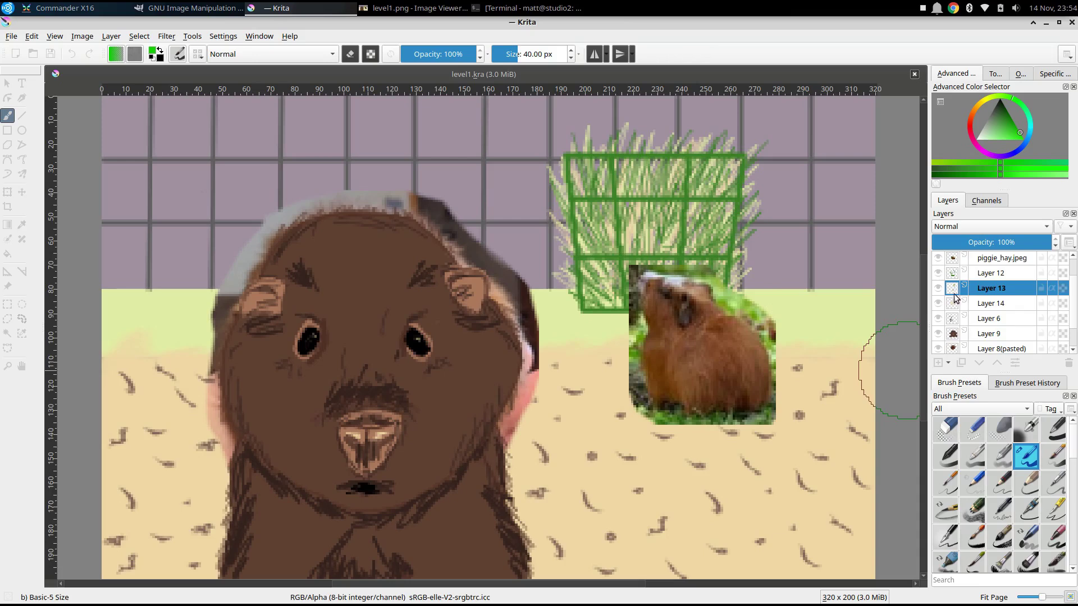
Show the black outline around the photo and the dark guinea pig drawing layer
{"action": "left_click", "coordinate": [938, 273]}
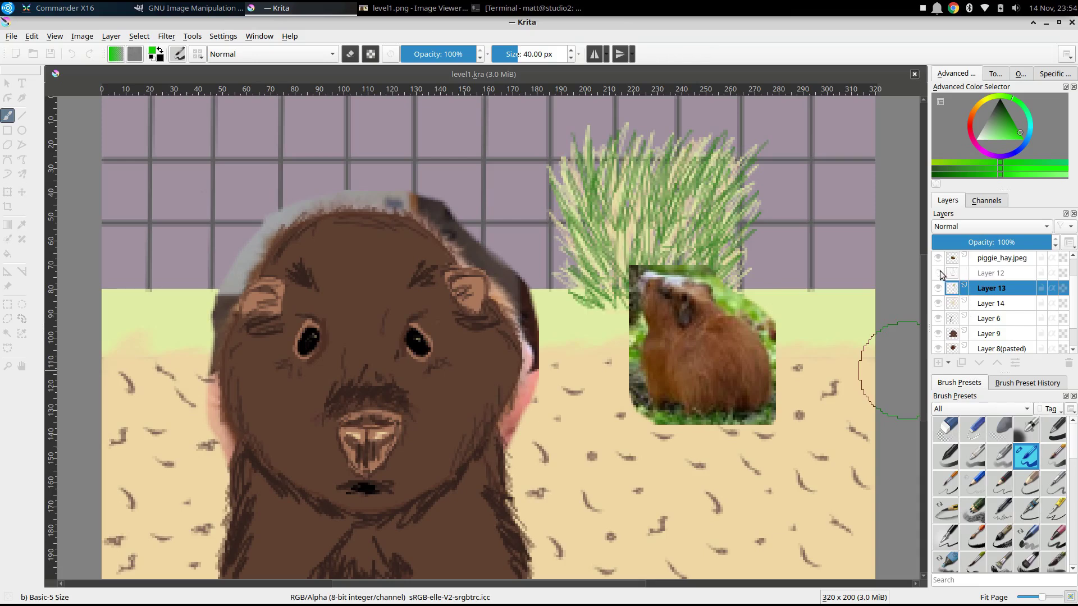
{"action": "left_click", "coordinate": [939, 273]}
{"action": "scroll", "coordinate": [1073, 292], "scroll_direction": "up", "scroll_amount": 2}
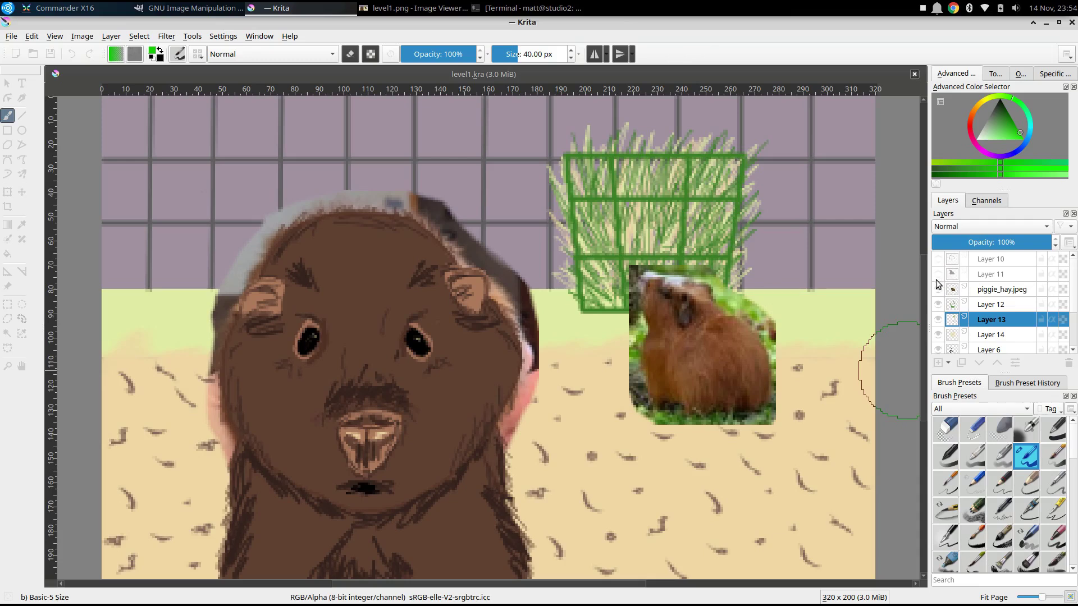
{"action": "left_click", "coordinate": [939, 260]}
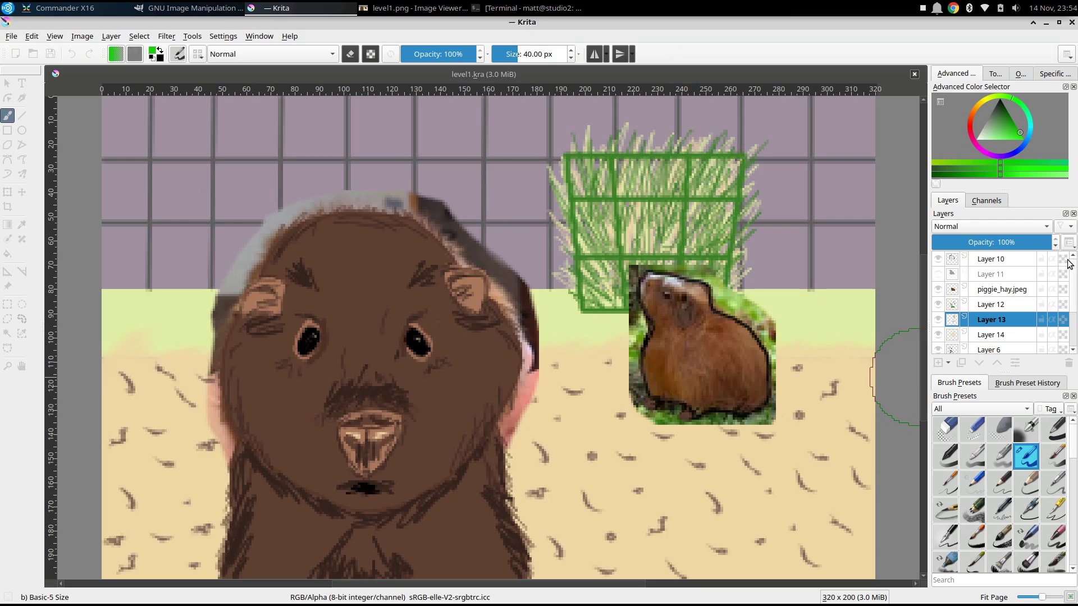
{"action": "left_click", "coordinate": [939, 274]}
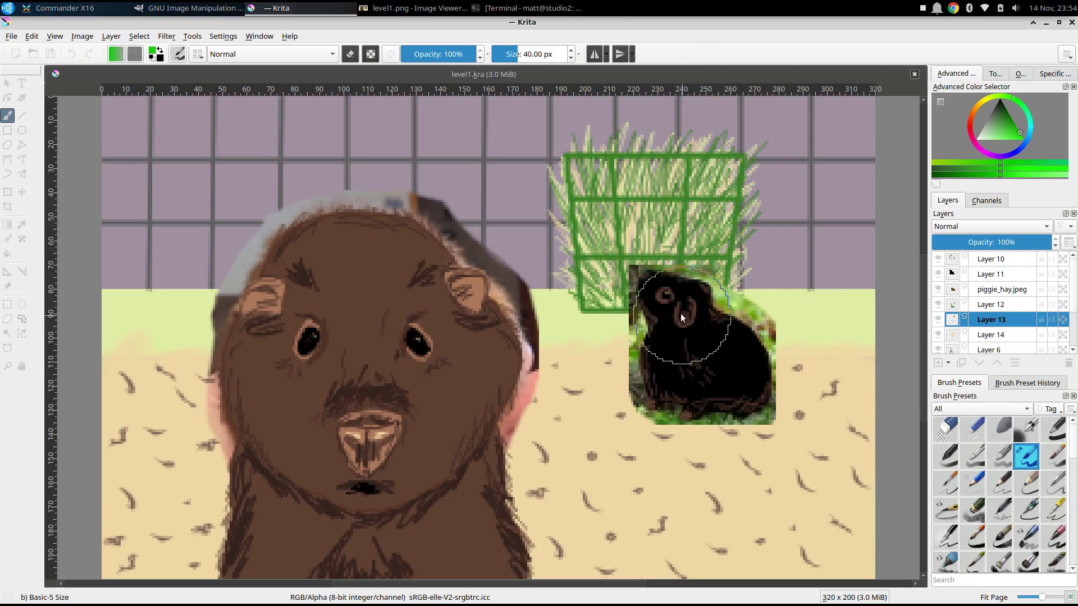
Hide piggie_hay.jpeg and Layer 8(pasted), and glance at the earlier level1.png export
{"action": "left_click", "coordinate": [938, 289]}
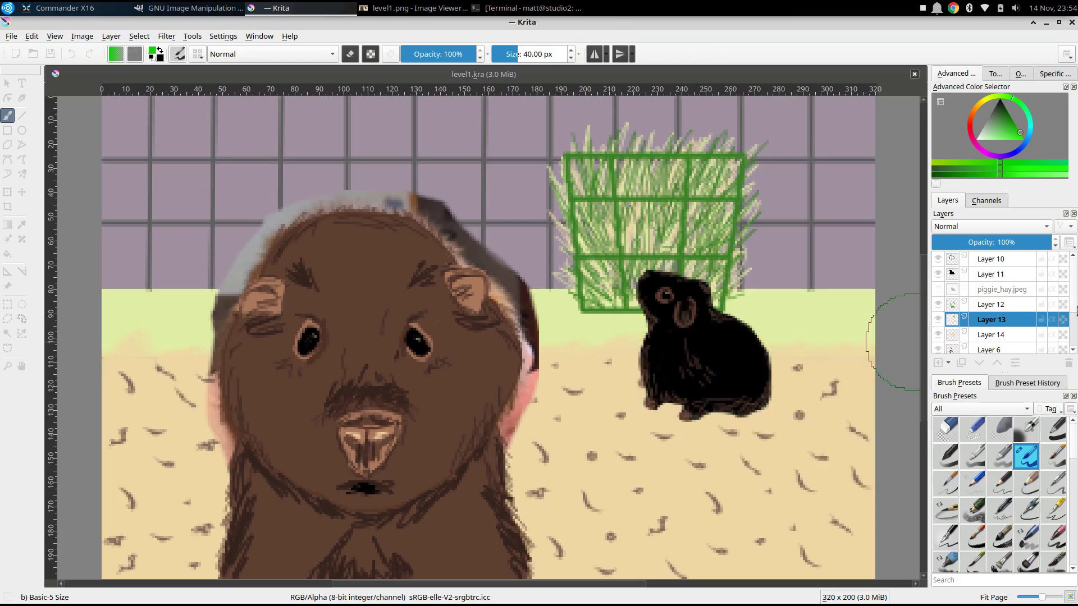
{"action": "scroll", "coordinate": [1070, 324], "scroll_direction": "down", "scroll_amount": 1}
{"action": "scroll", "coordinate": [1070, 324], "scroll_direction": "down", "scroll_amount": 2}
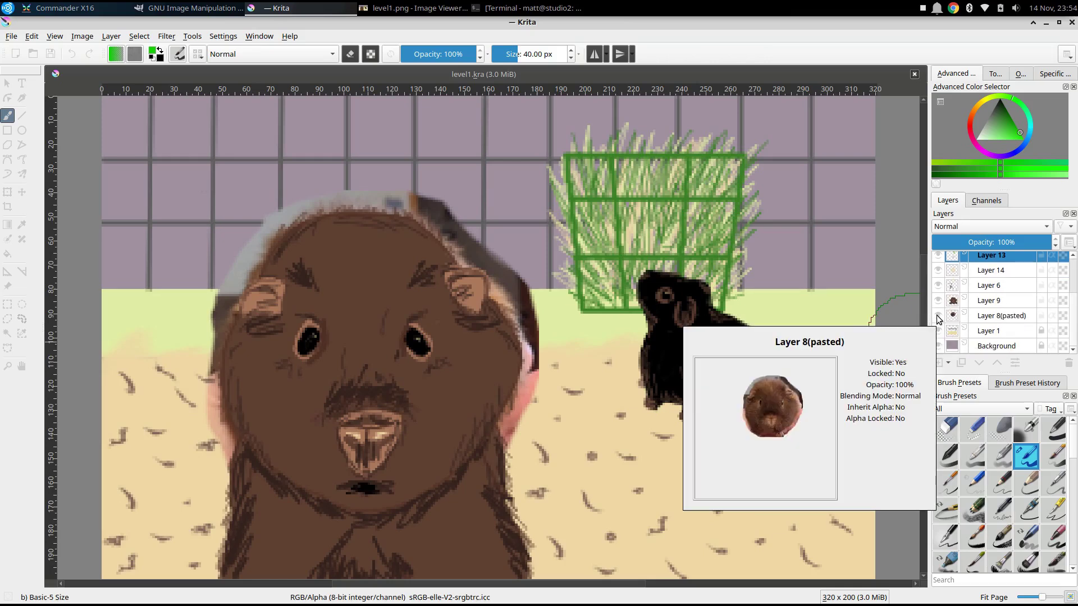
{"action": "left_click", "coordinate": [938, 316]}
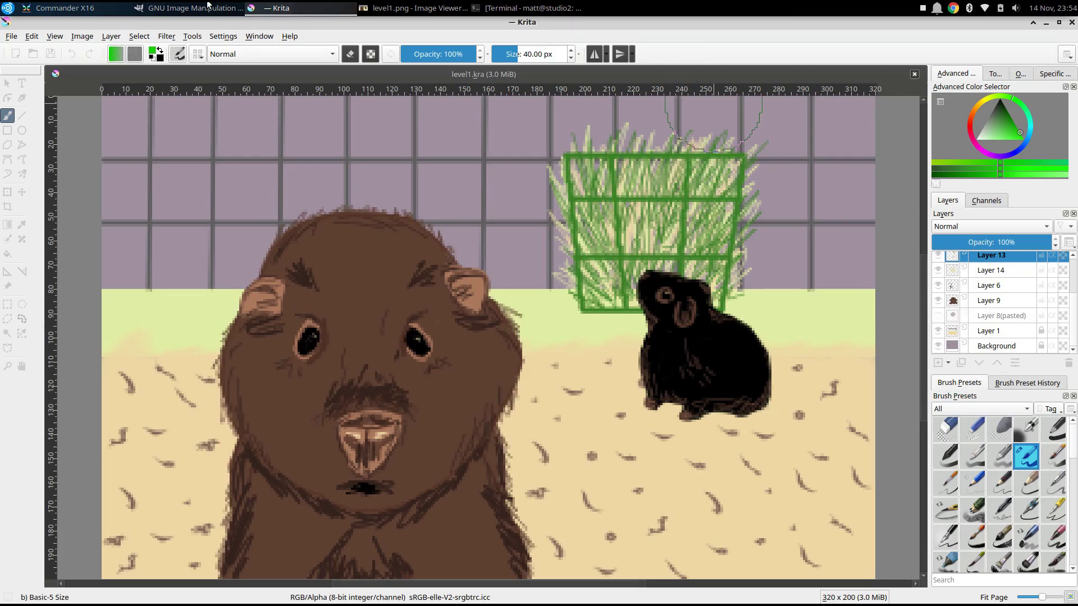
{"action": "left_click", "coordinate": [393, 8]}
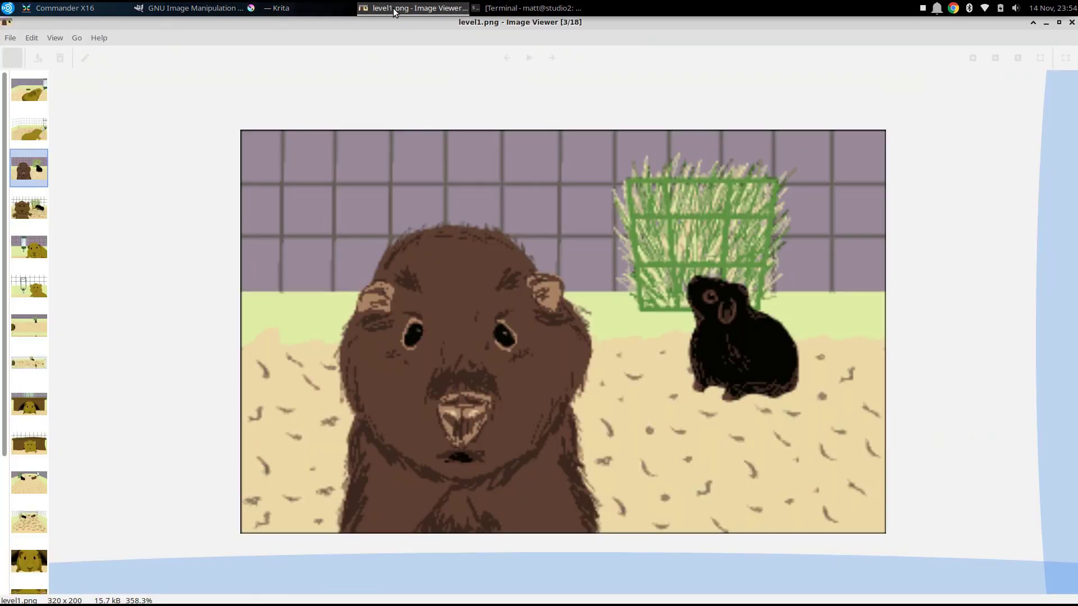
{"action": "left_click", "coordinate": [393, 8]}
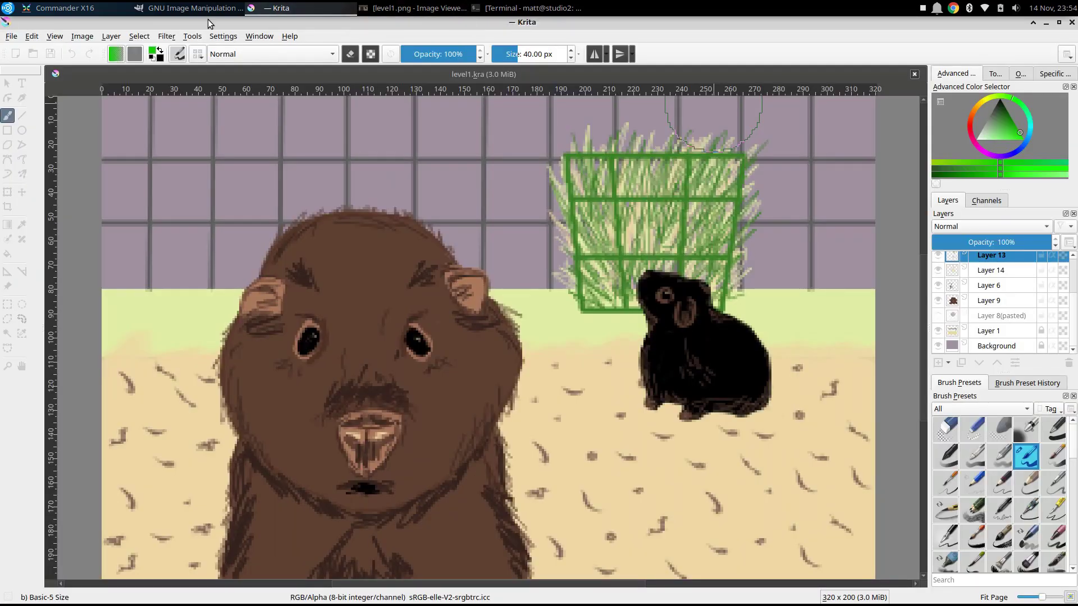
Export the scene to the Desktop as level1.png in PNG format, accepting the default PNG options
{"action": "left_click", "coordinate": [12, 37]}
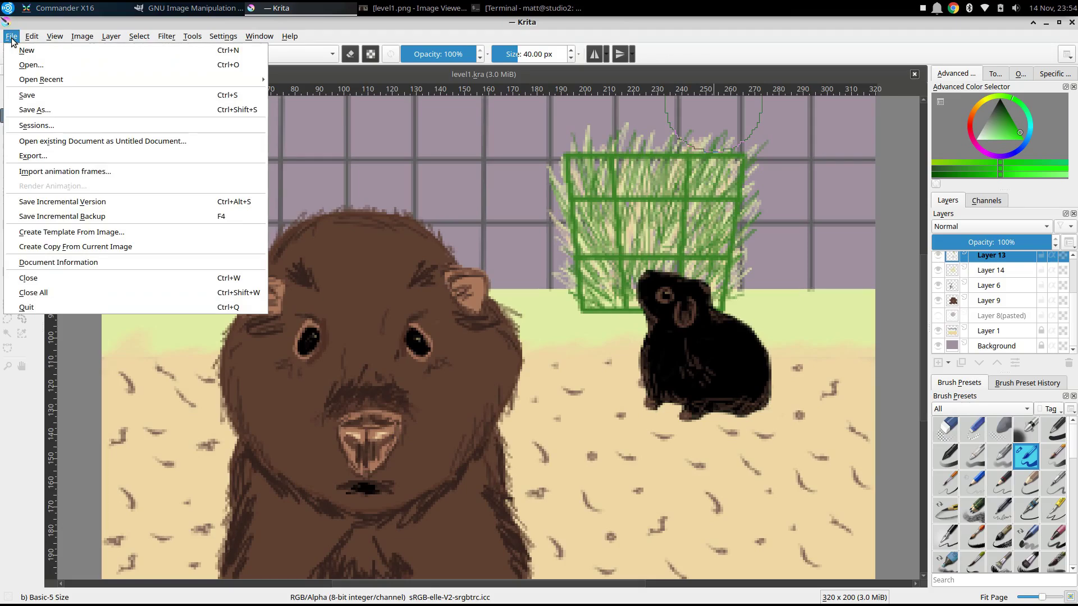
{"action": "left_click", "coordinate": [14, 157]}
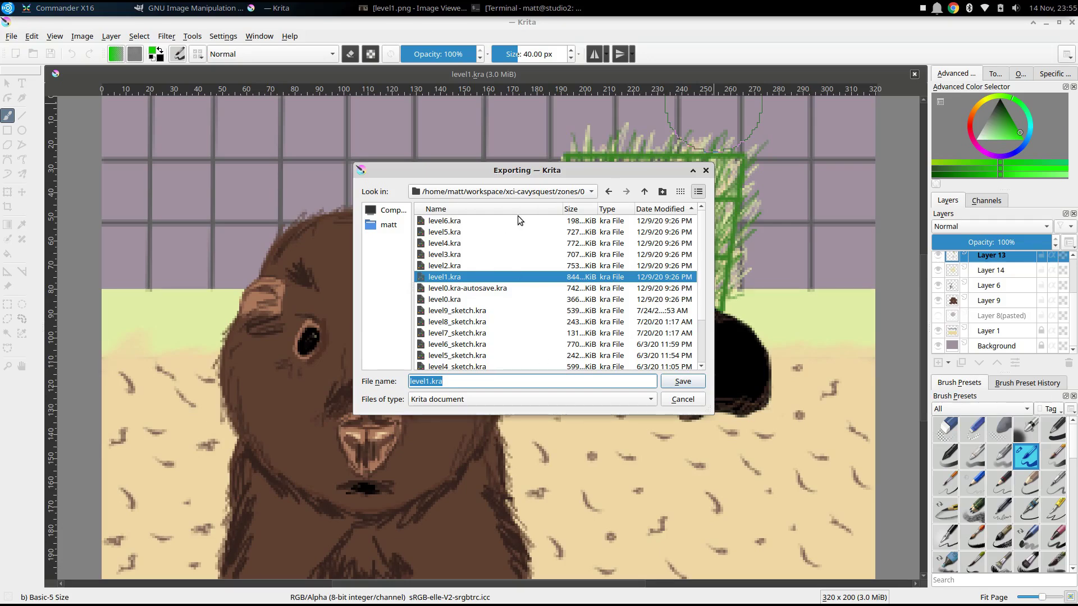
{"action": "left_click", "coordinate": [378, 226]}
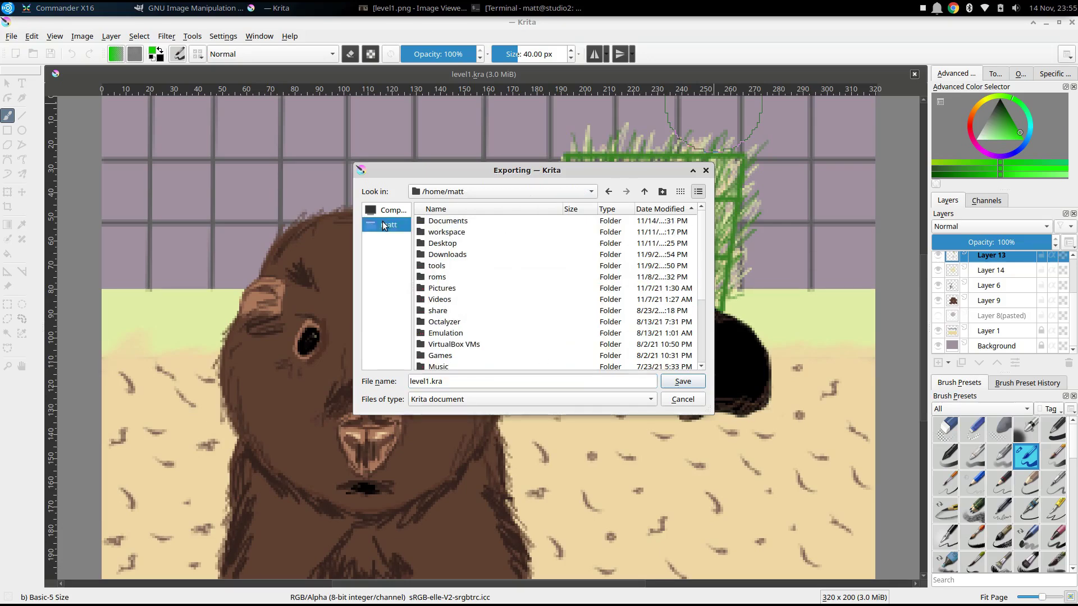
{"action": "double_click", "coordinate": [440, 243]}
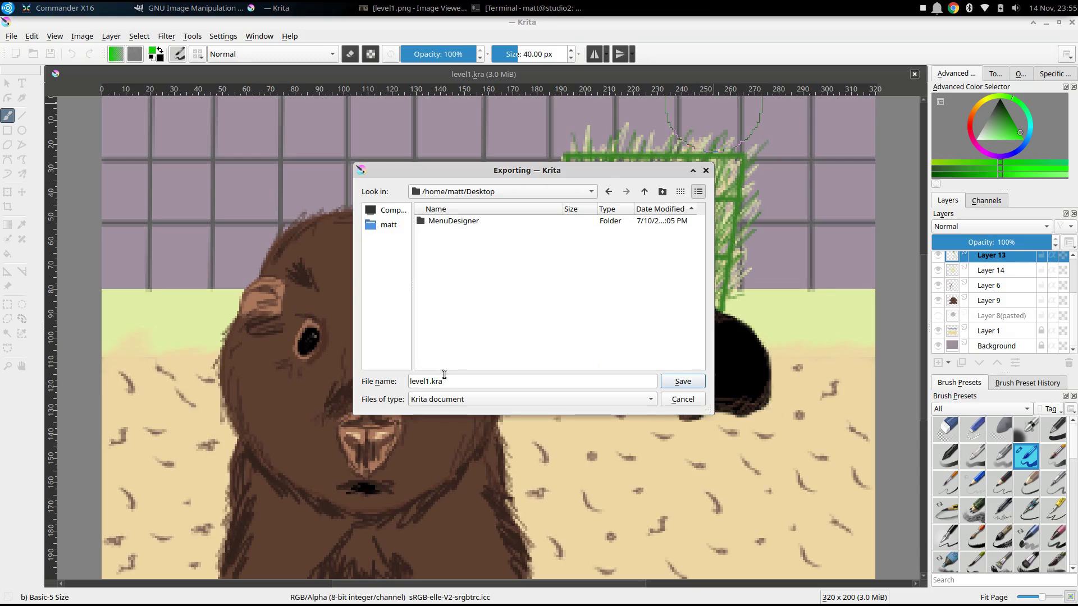
{"action": "left_click", "coordinate": [519, 397]}
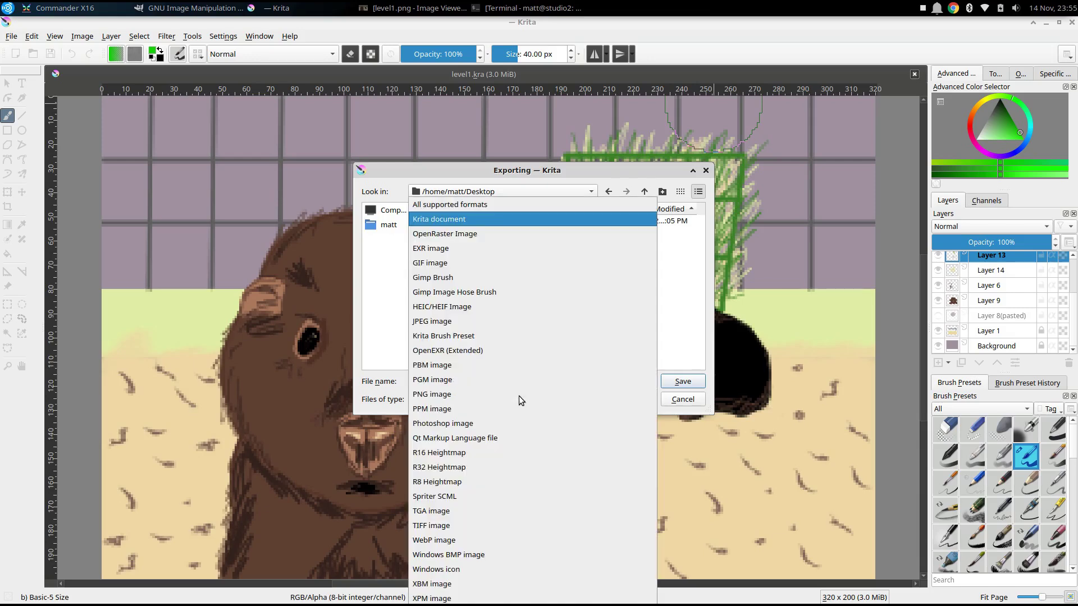
{"action": "left_click", "coordinate": [484, 394]}
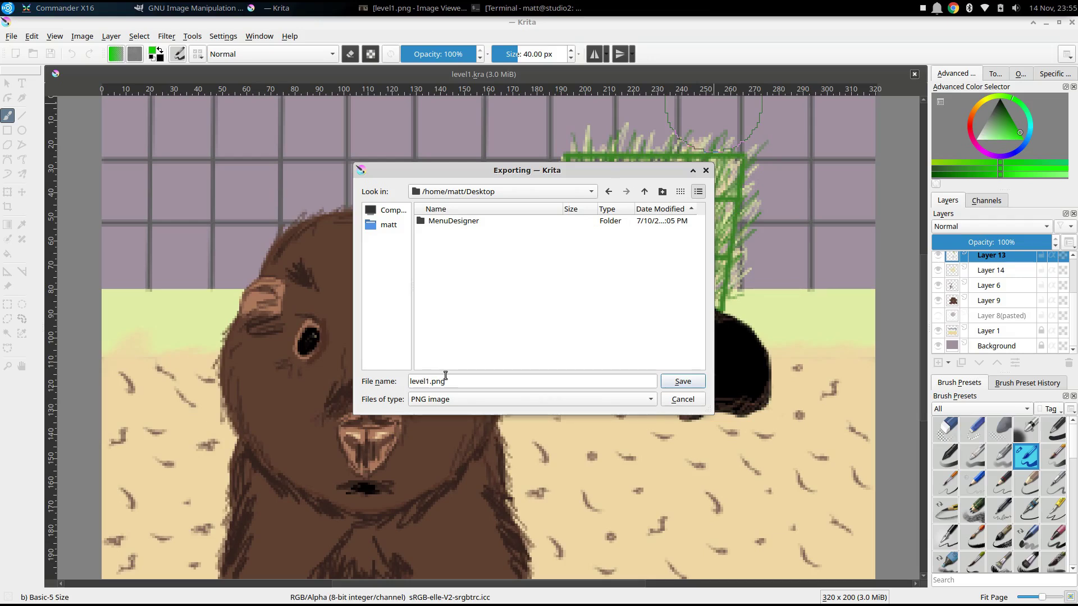
{"action": "left_click", "coordinate": [682, 381]}
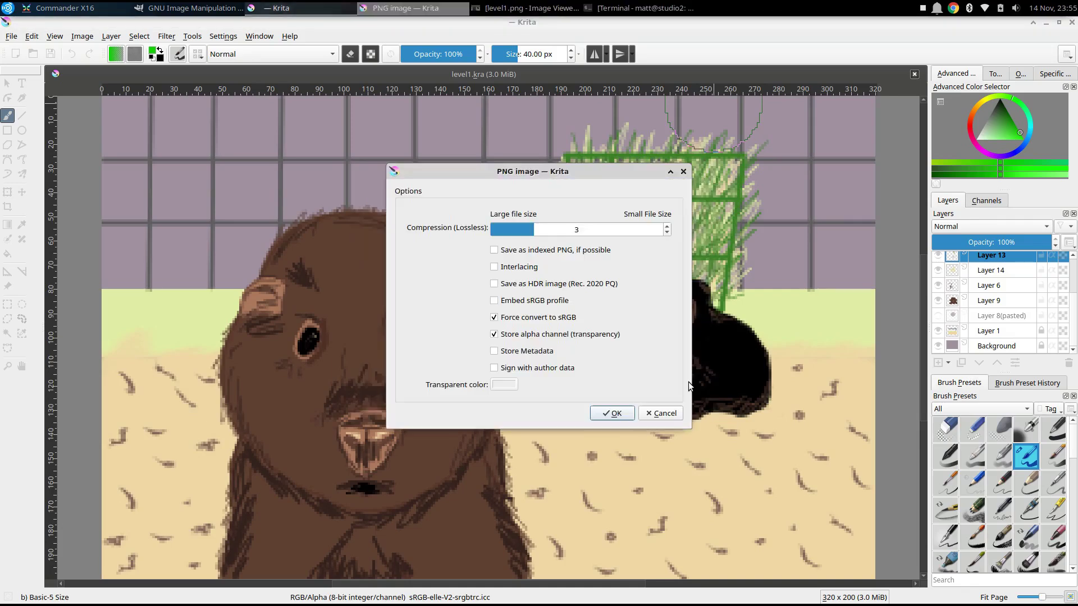
{"action": "left_click", "coordinate": [613, 414]}
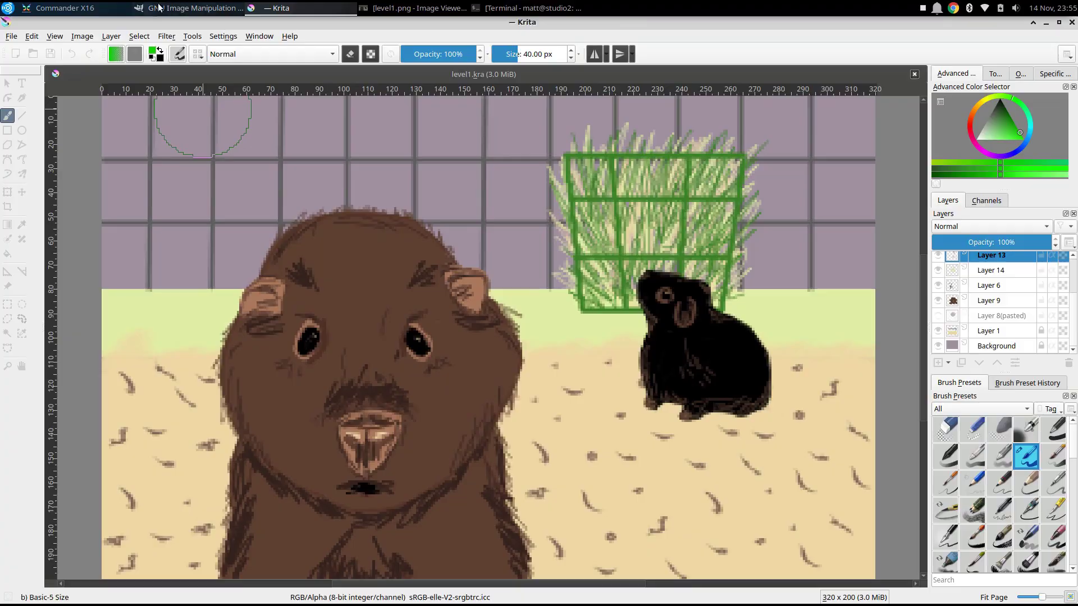
Open Desktop level1.png in GIMP, converting to the built-in sRGB profile, and view it at 400%
{"action": "left_click", "coordinate": [188, 8]}
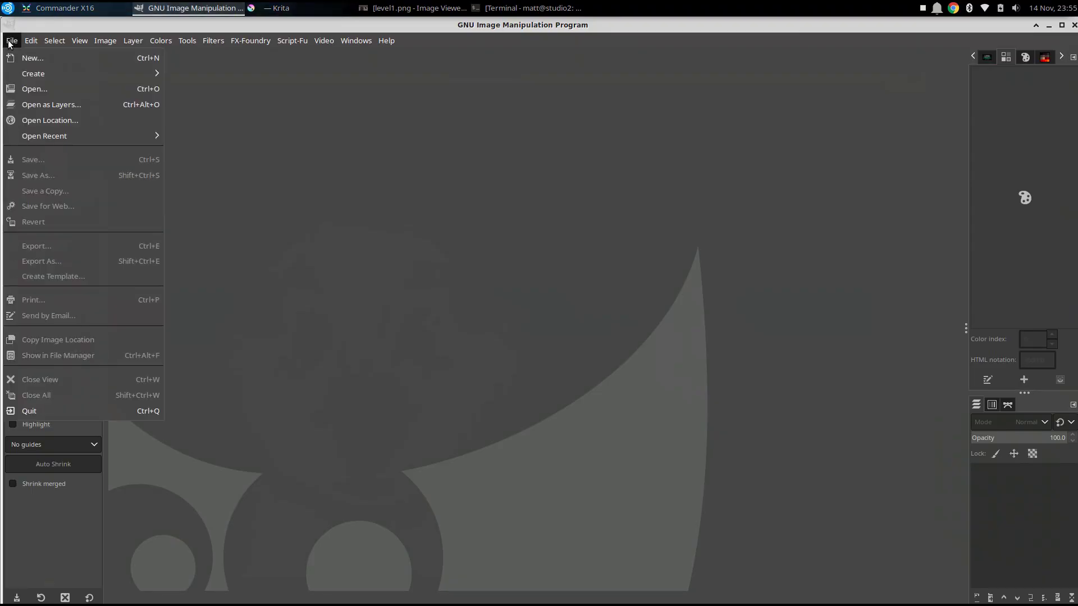
{"action": "left_click", "coordinate": [17, 90]}
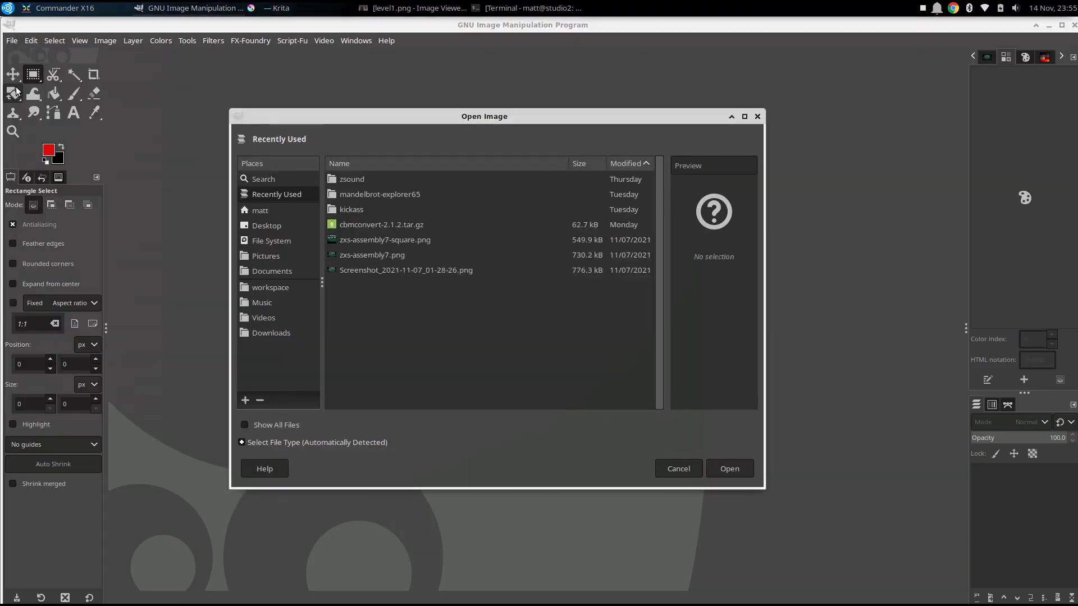
{"action": "left_click", "coordinate": [267, 226]}
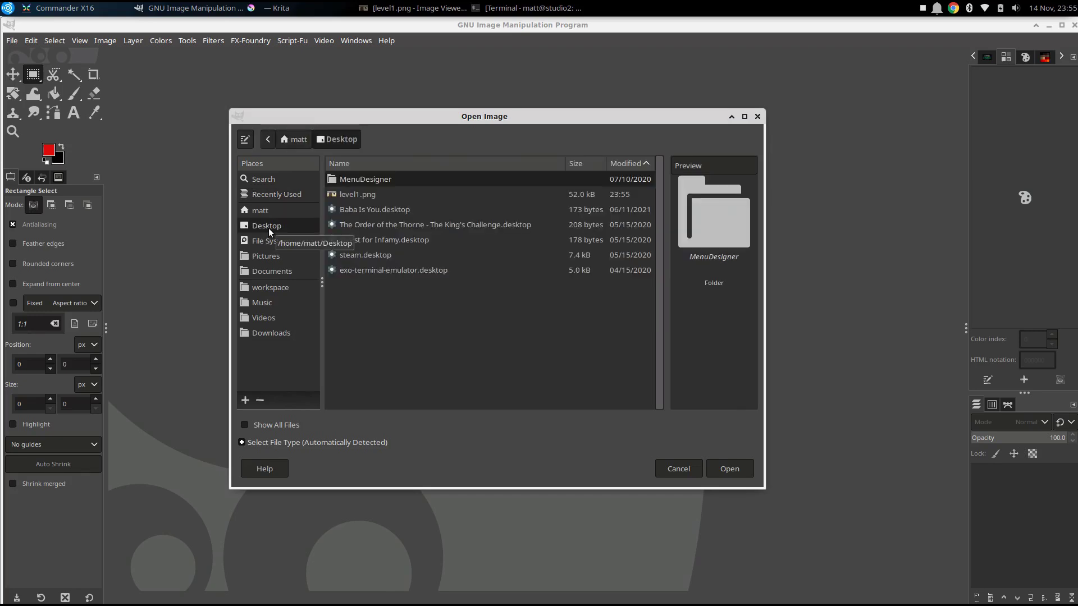
{"action": "double_click", "coordinate": [354, 194]}
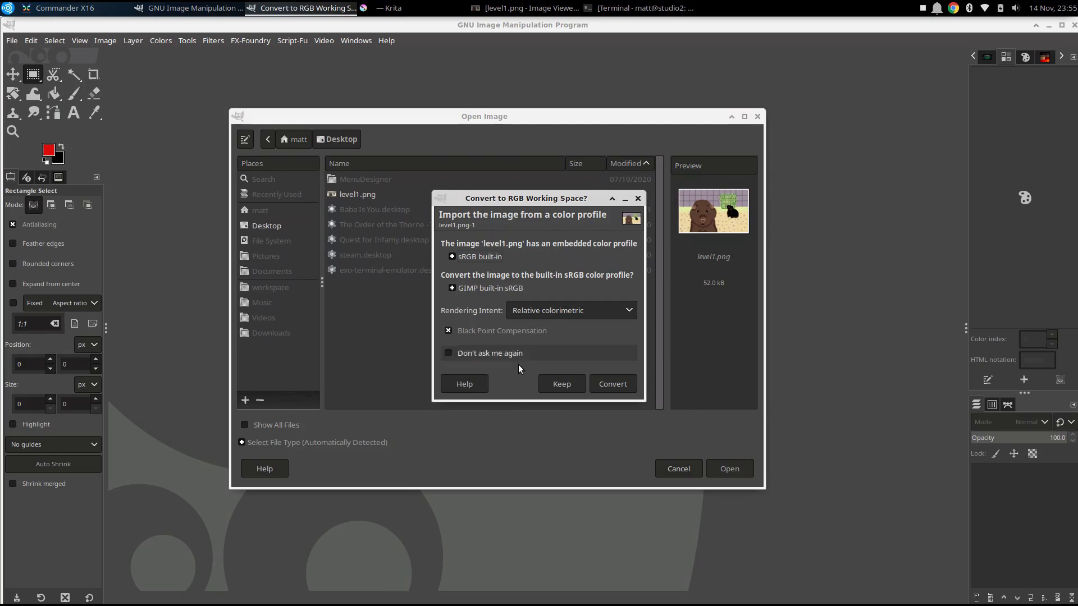
{"action": "left_click", "coordinate": [611, 384]}
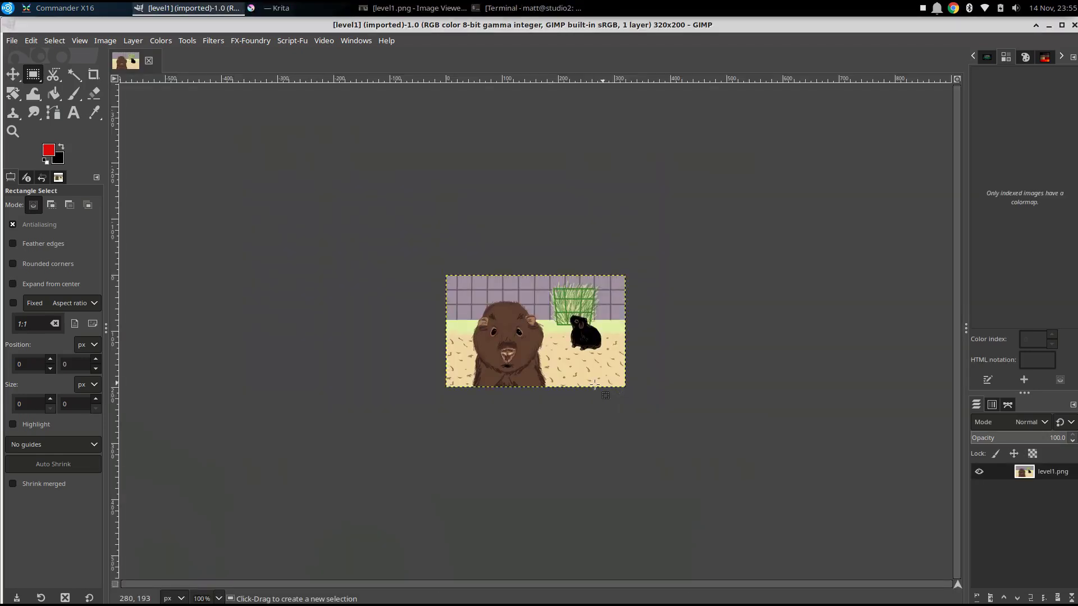
{"action": "left_click", "coordinate": [218, 599]}
{"action": "left_click", "coordinate": [223, 497]}
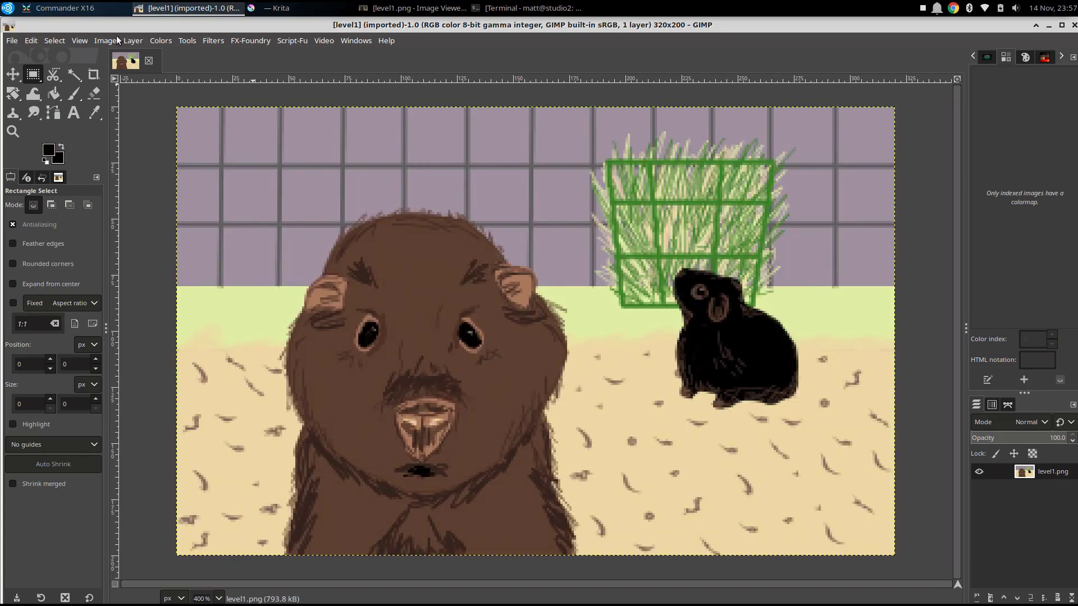
{"action": "left_click", "coordinate": [112, 38]}
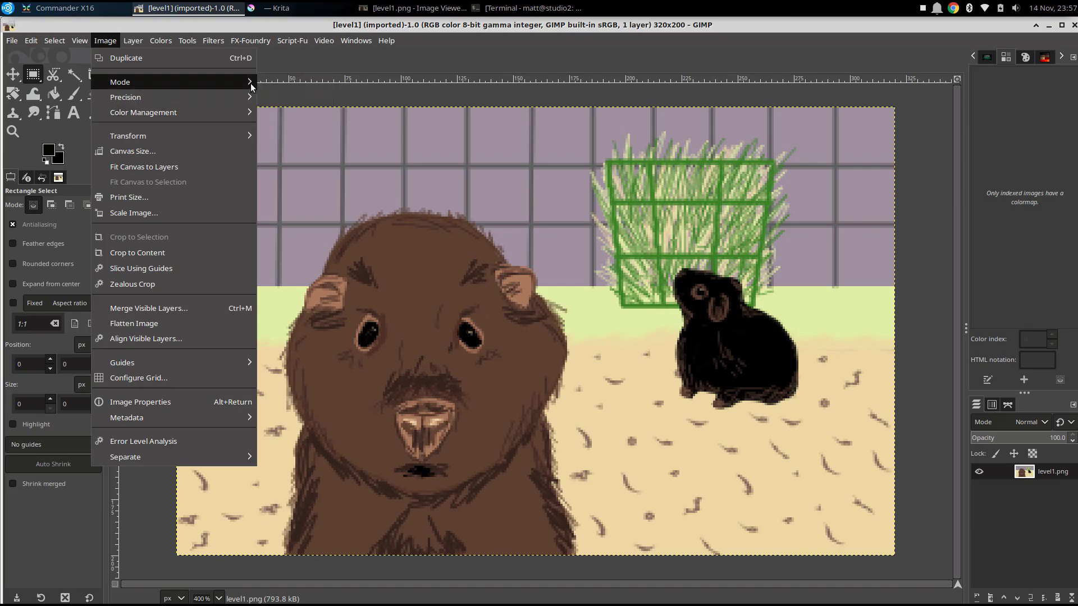
Convert to indexed mode with a 16-colour optimum palette and dithering set to None
{"action": "left_click", "coordinate": [277, 116]}
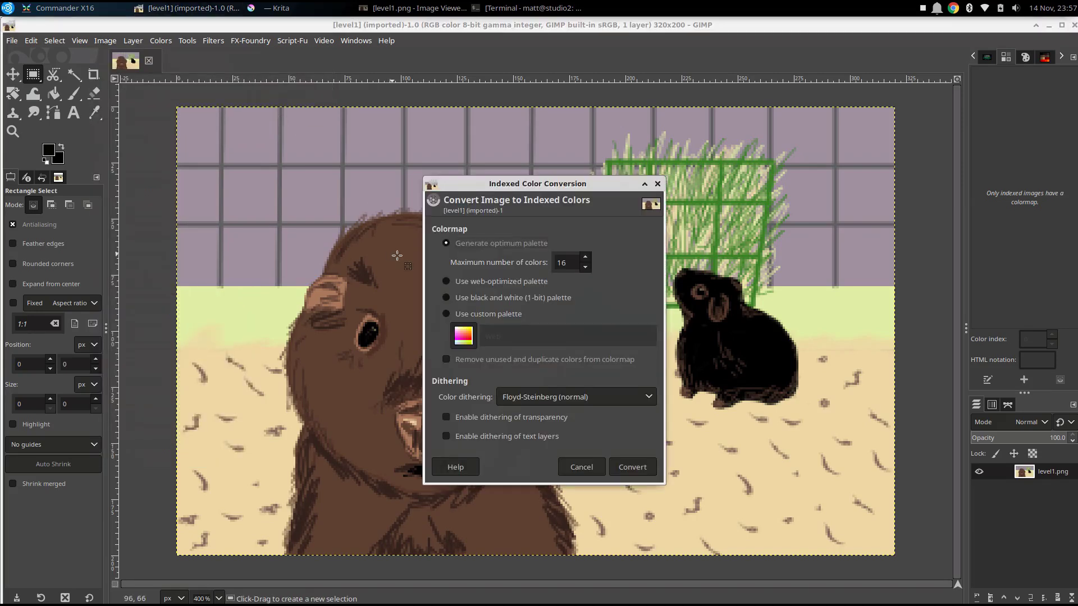
{"action": "left_click", "coordinate": [551, 399]}
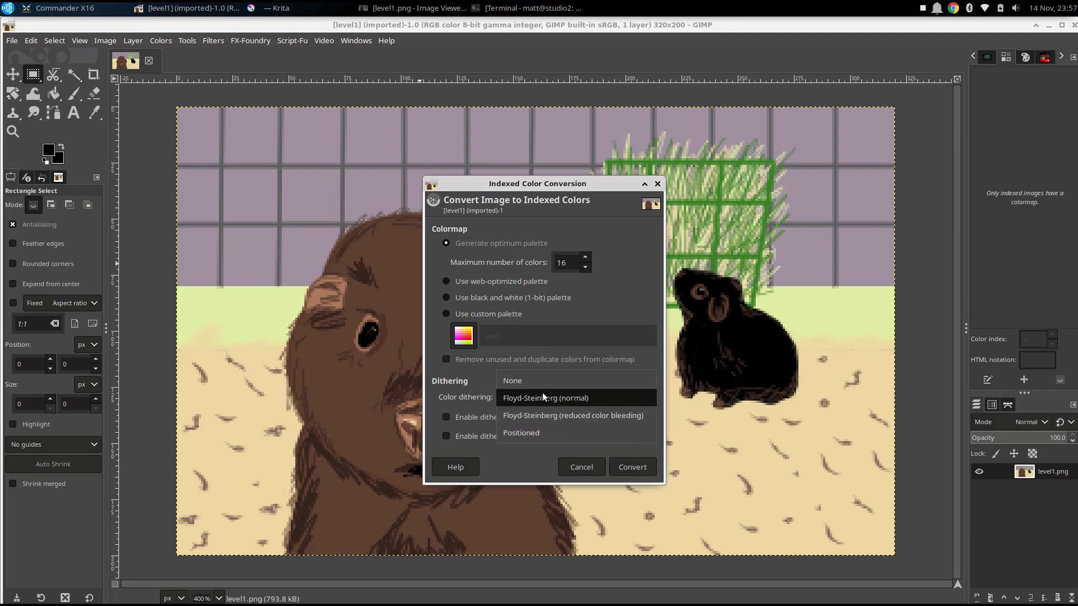
{"action": "left_click", "coordinate": [512, 380]}
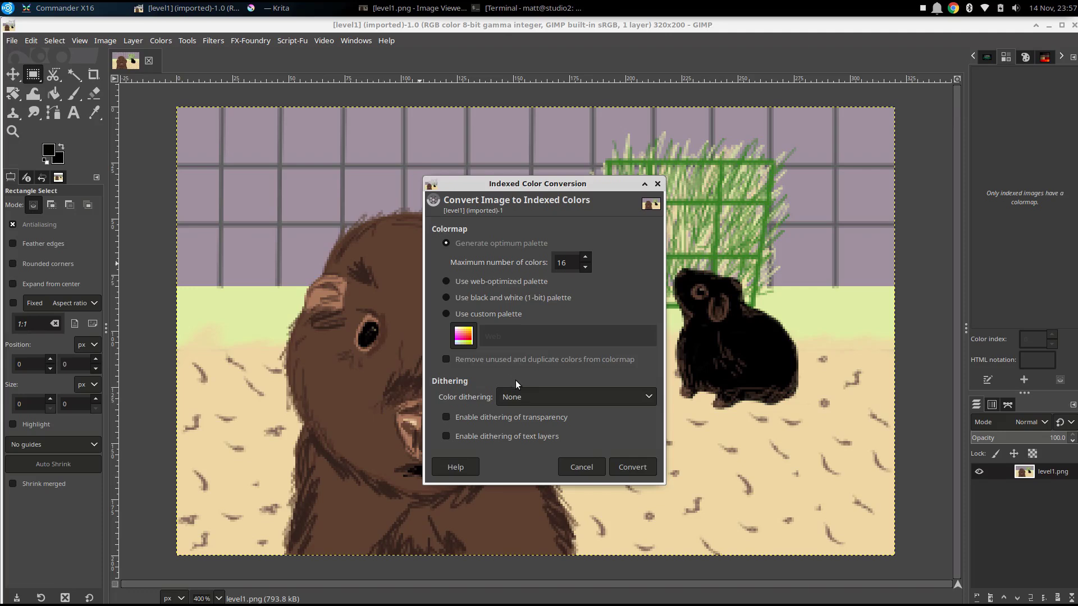
{"action": "left_click", "coordinate": [627, 467]}
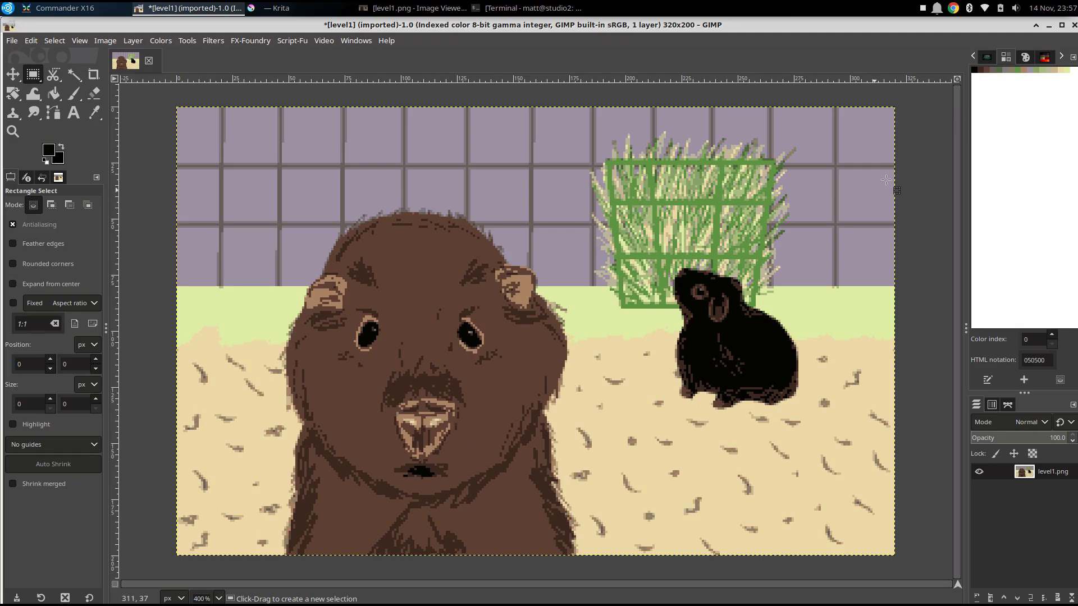
{"action": "left_click", "coordinate": [973, 70]}
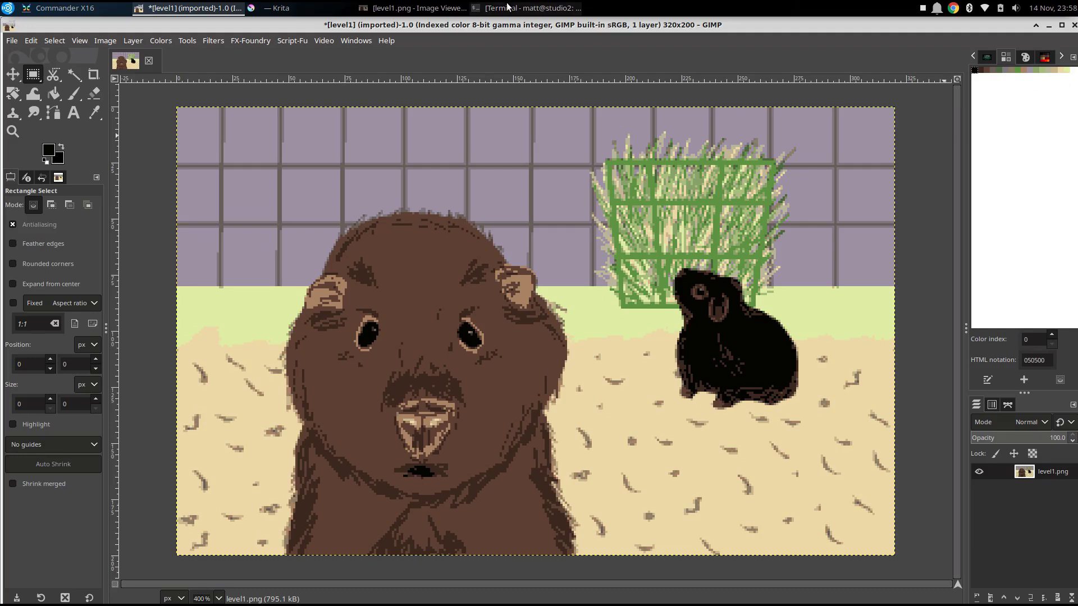
Overwrite level1.png with the indexed version, then export a copy renamed to level1.data
{"action": "left_click", "coordinate": [11, 40]}
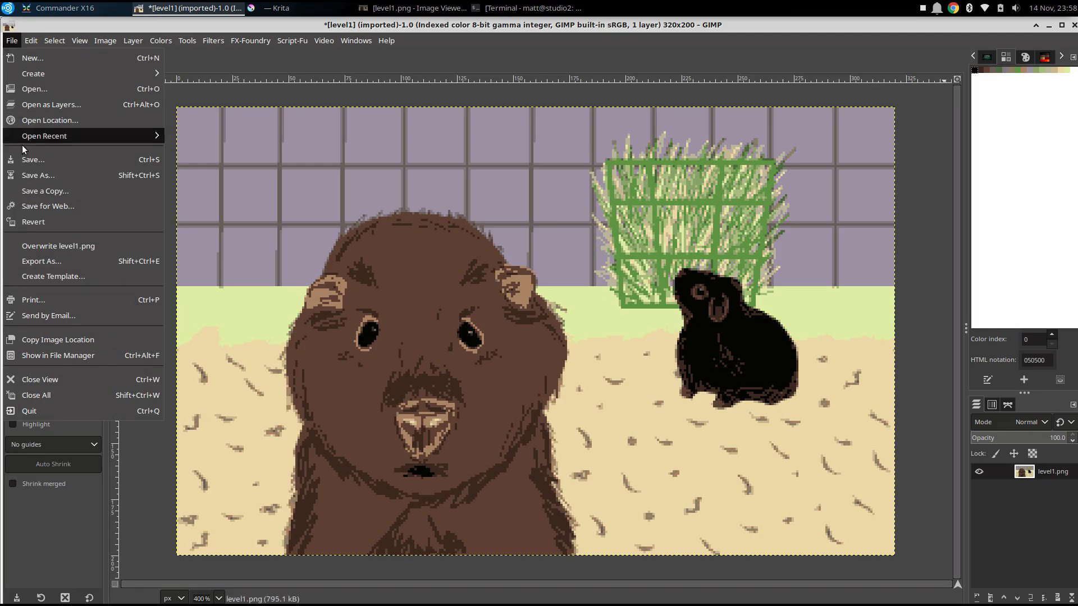
{"action": "left_click", "coordinate": [35, 246]}
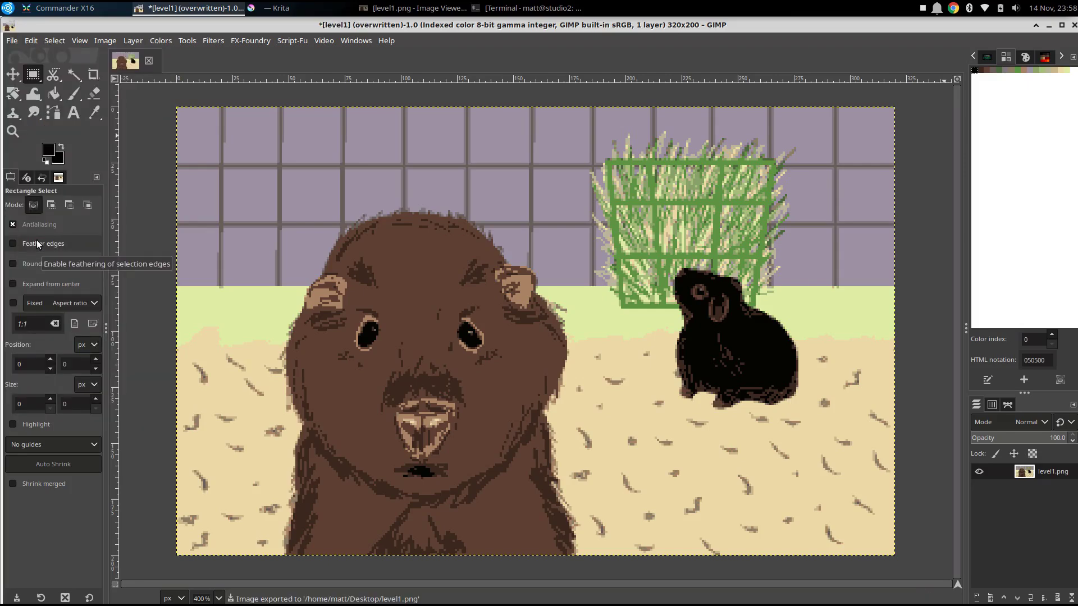
{"action": "left_click", "coordinate": [12, 41]}
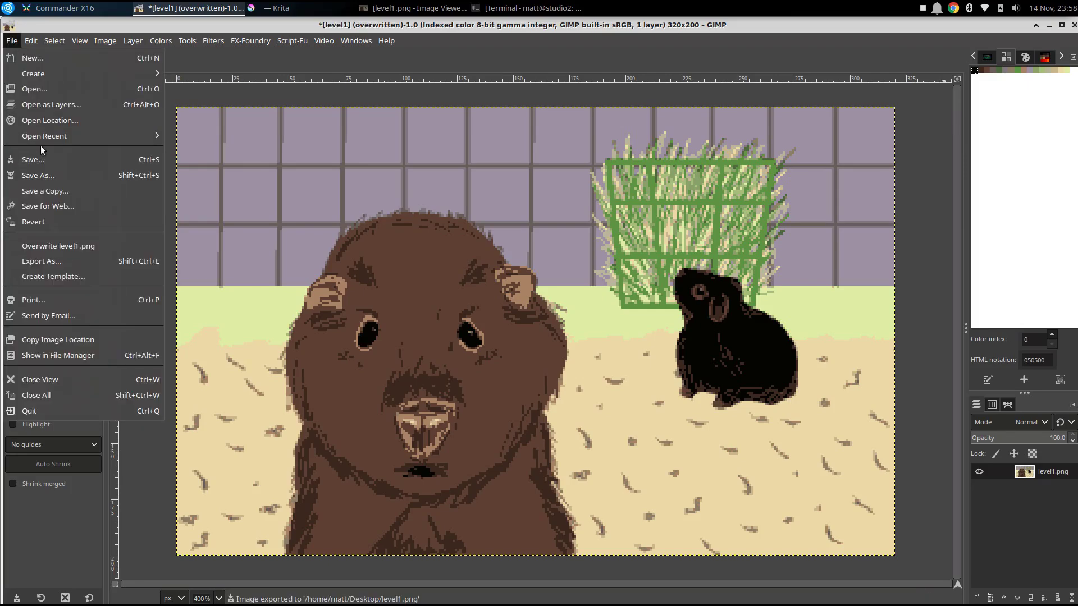
{"action": "left_click", "coordinate": [47, 261]}
{"action": "left_click", "coordinate": [134, 108]}
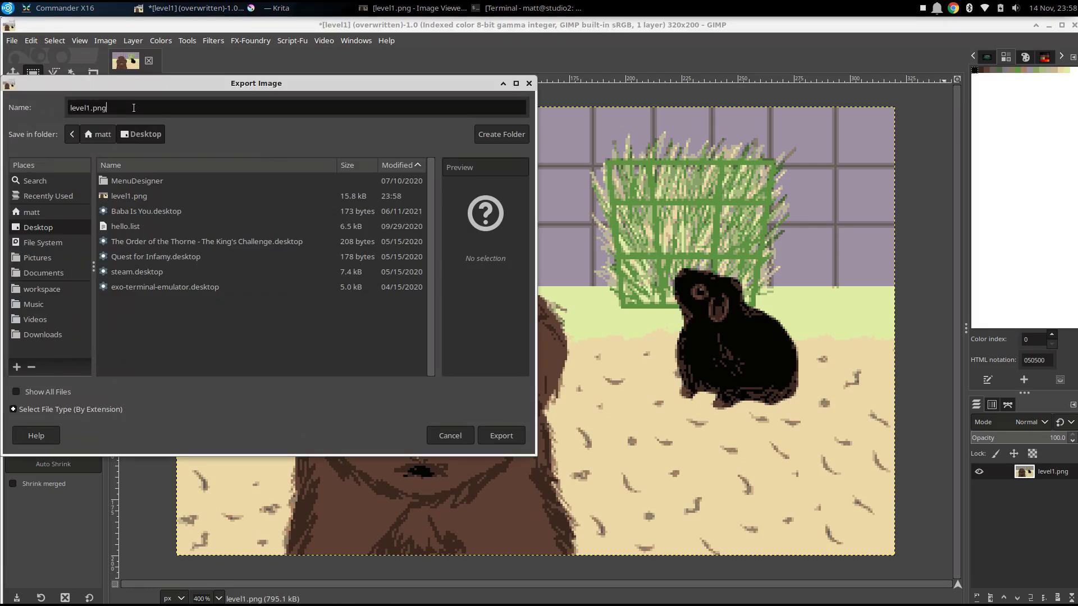
{"action": "key", "text": "BackSpace"}
{"action": "key", "text": "BackSpace"}
{"action": "key", "text": "BackSpace"}
{"action": "type", "text": "data"}
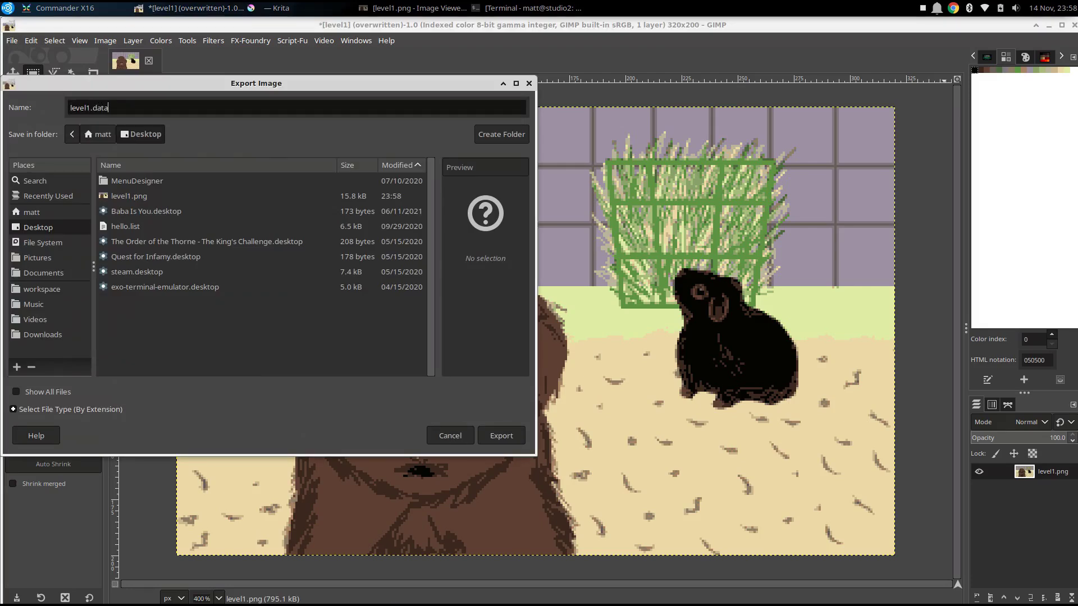
{"action": "key", "text": "Return"}
Check level1.data and level1.data.pal on the desktop, then bring up the Commander X16 emulator
{"action": "key", "text": "ctrl+alt+d"}
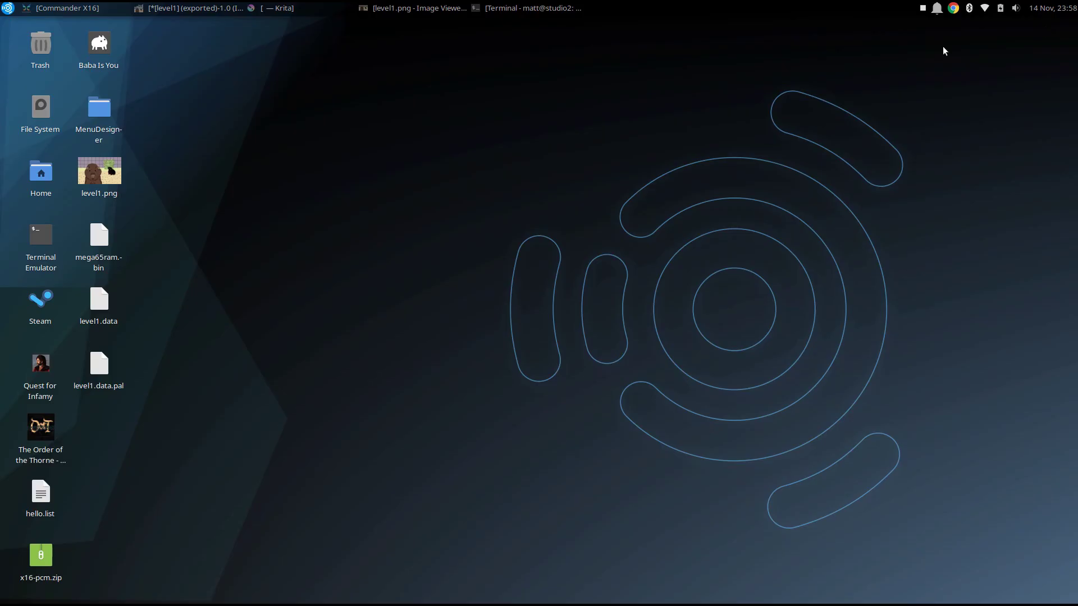
{"action": "left_click", "coordinate": [100, 302]}
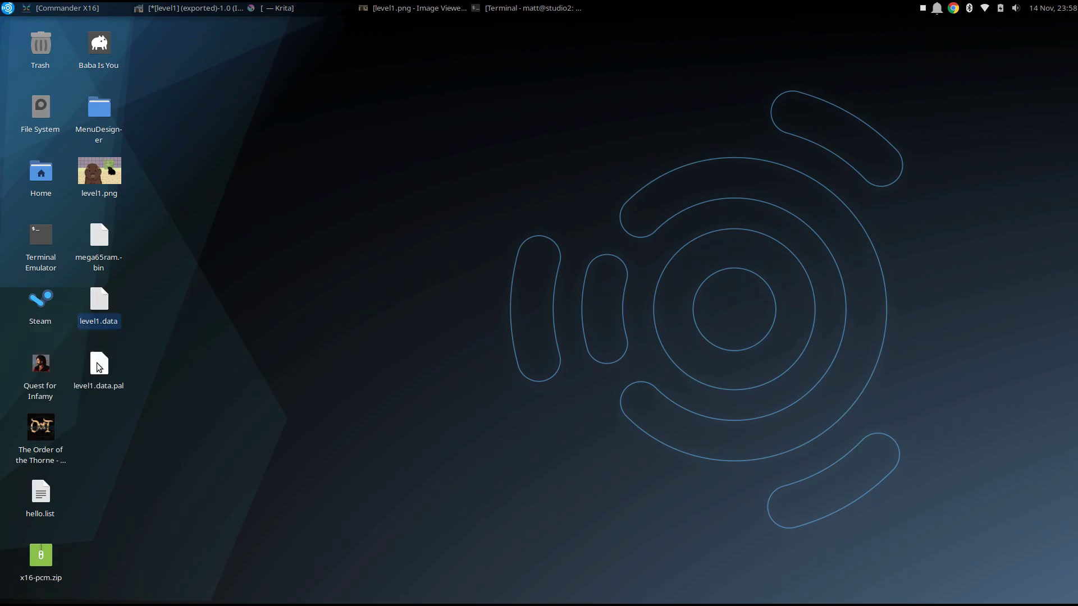
{"action": "left_click", "coordinate": [96, 376]}
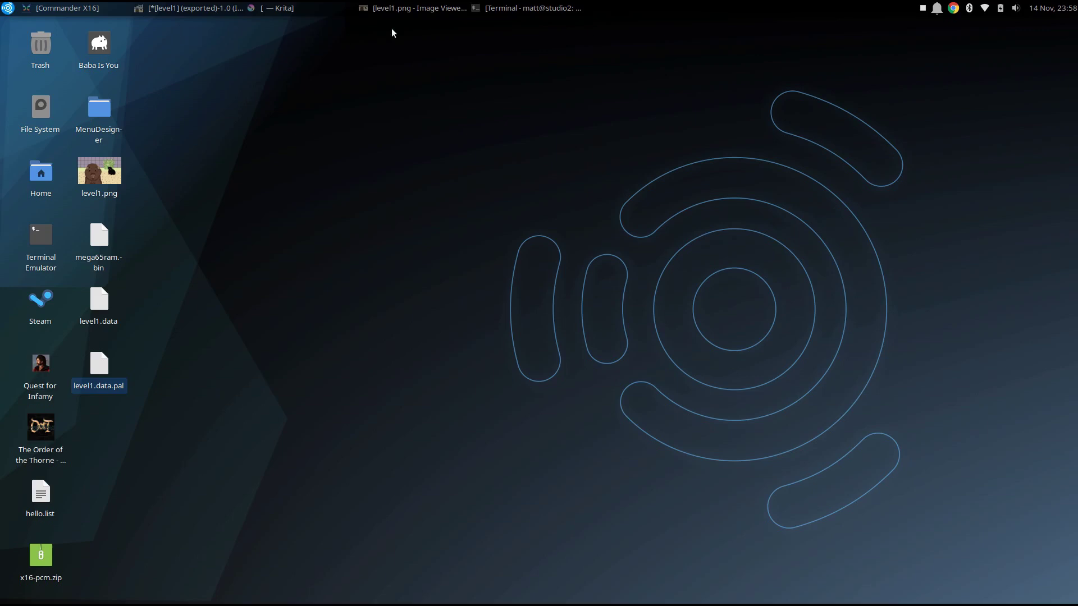
{"action": "left_click", "coordinate": [47, 11]}
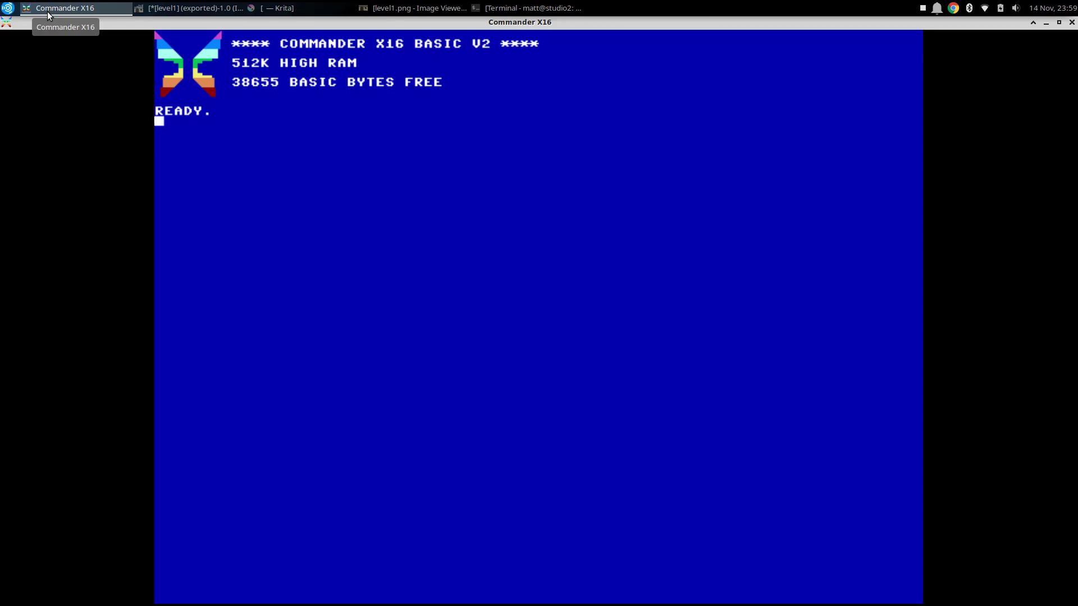
Load PATREON.PRG with LOAD"PATREON.PRG" and start it with RUN
{"action": "type", "text": "load\"patreon.p"}
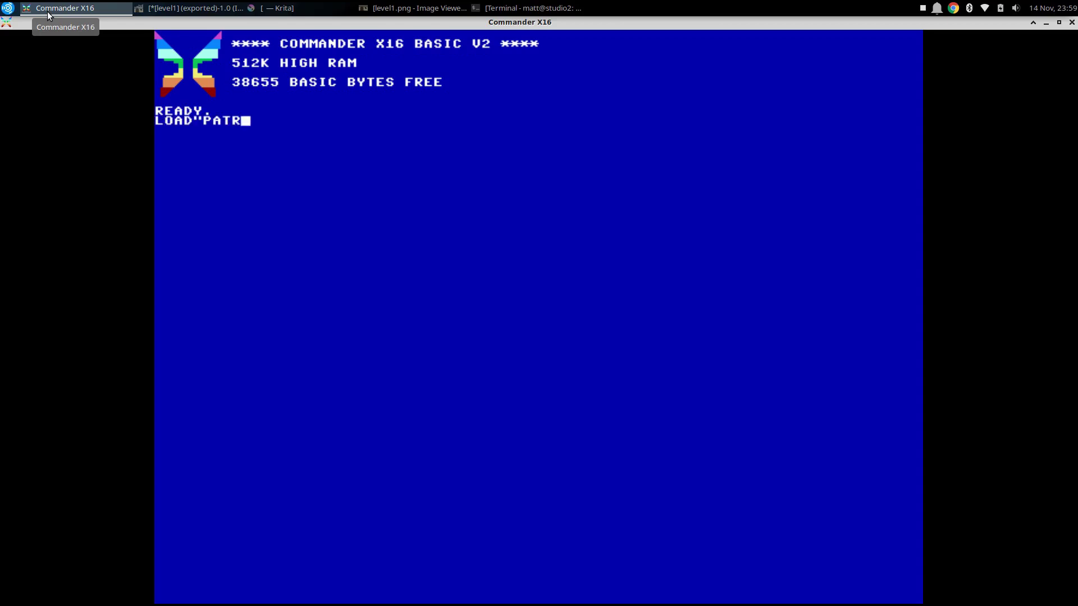
{"action": "type", "text": "rg\""}
{"action": "key", "text": "Return"}
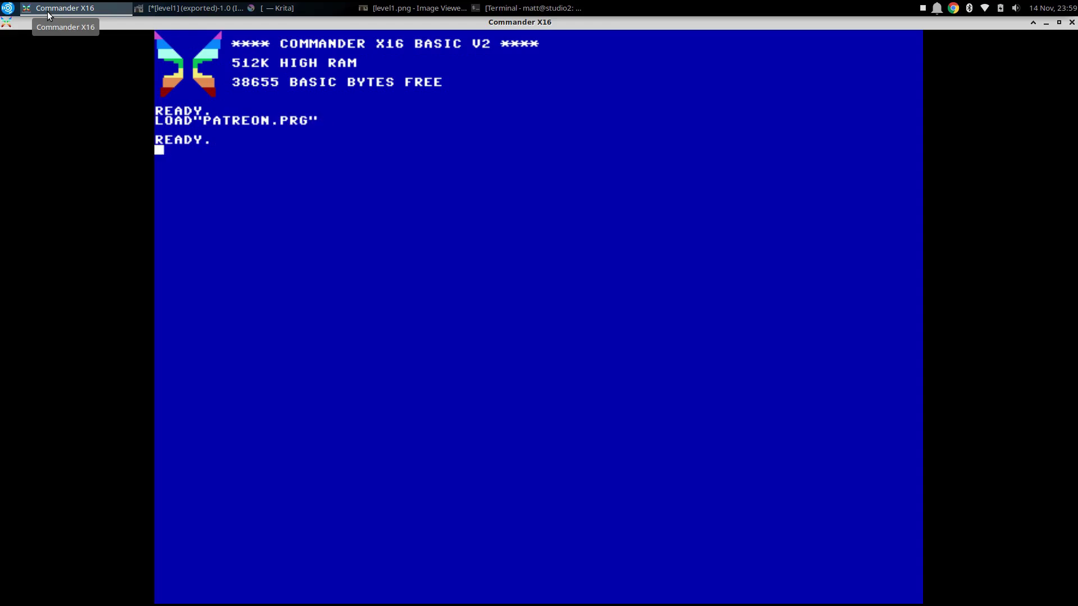
{"action": "type", "text": "run"}
{"action": "key", "text": "Return"}
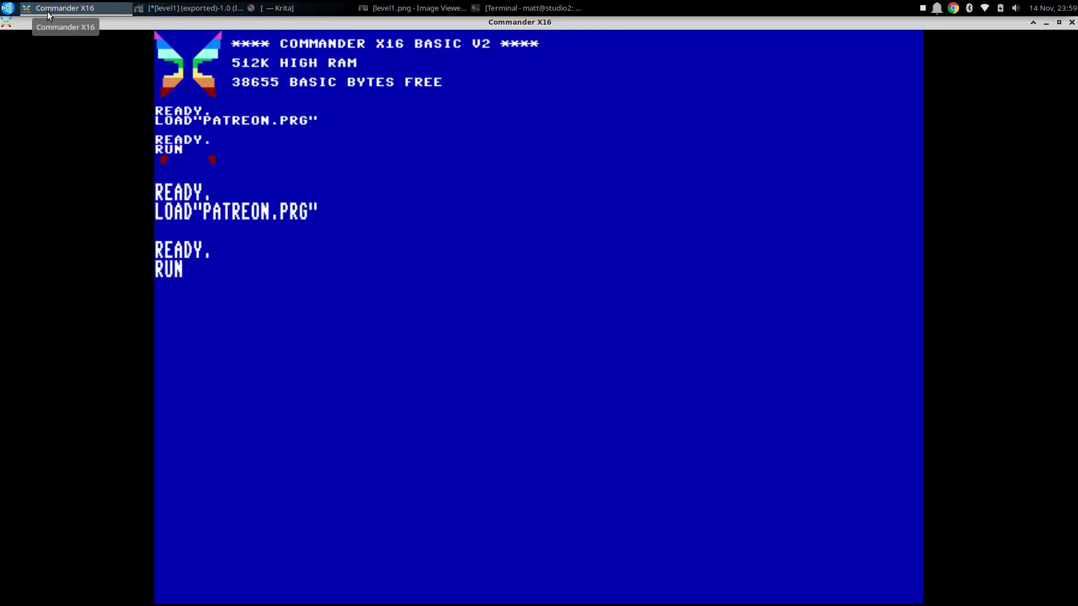